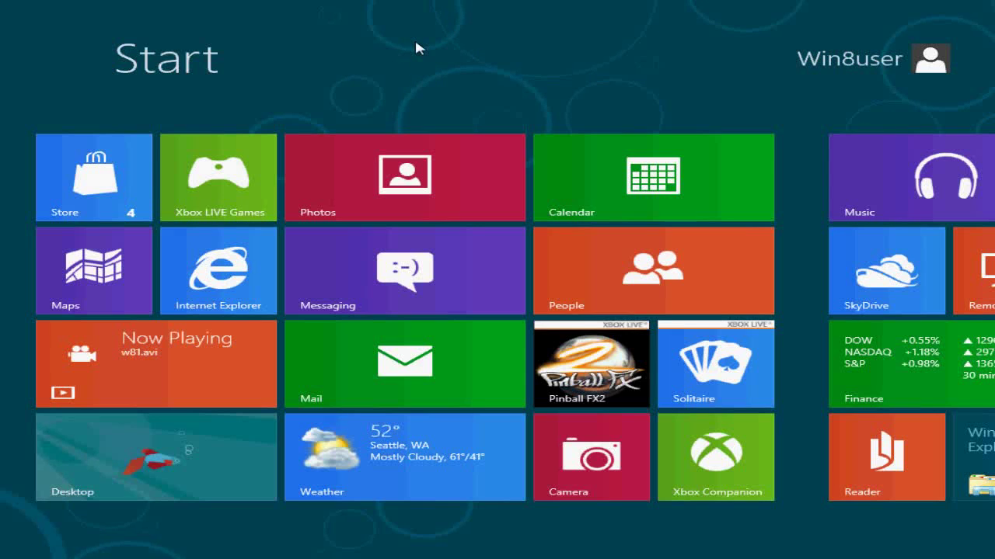
Step: Switch from the Start screen to the All apps view
right_click(417, 44)
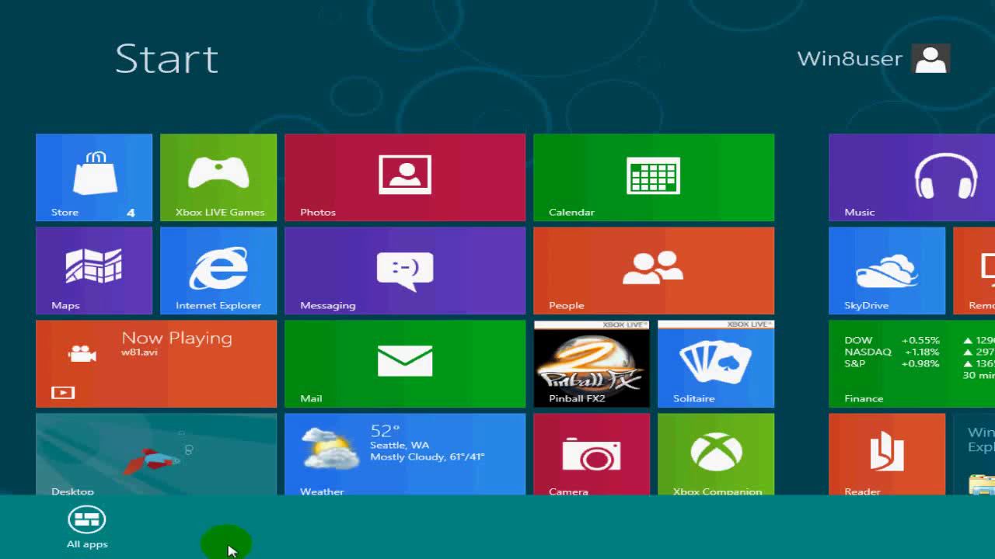
left_click(89, 522)
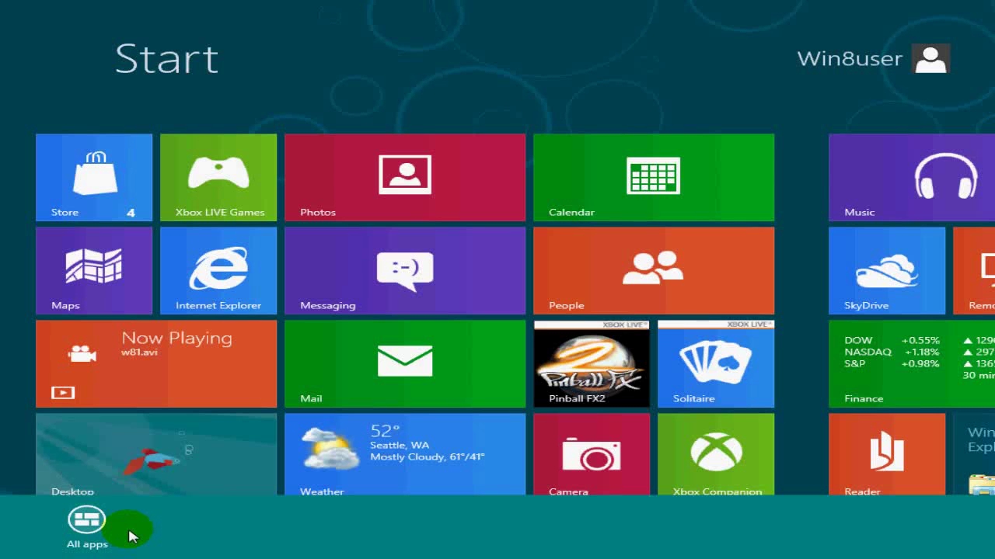
left_click(87, 520)
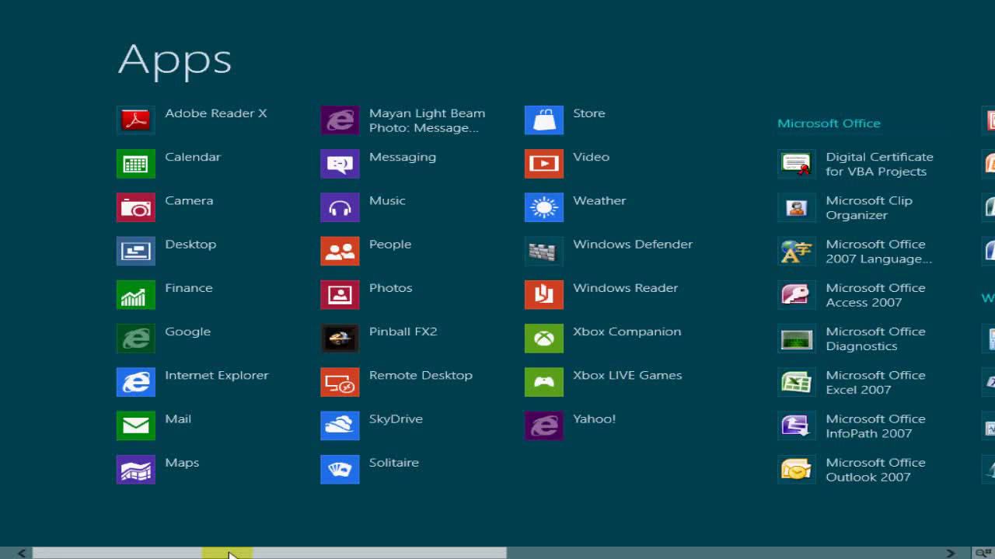
Step: Scroll across the Apps list to the Microsoft Office group and back to the start
left_click_drag(229, 554, 189, 556)
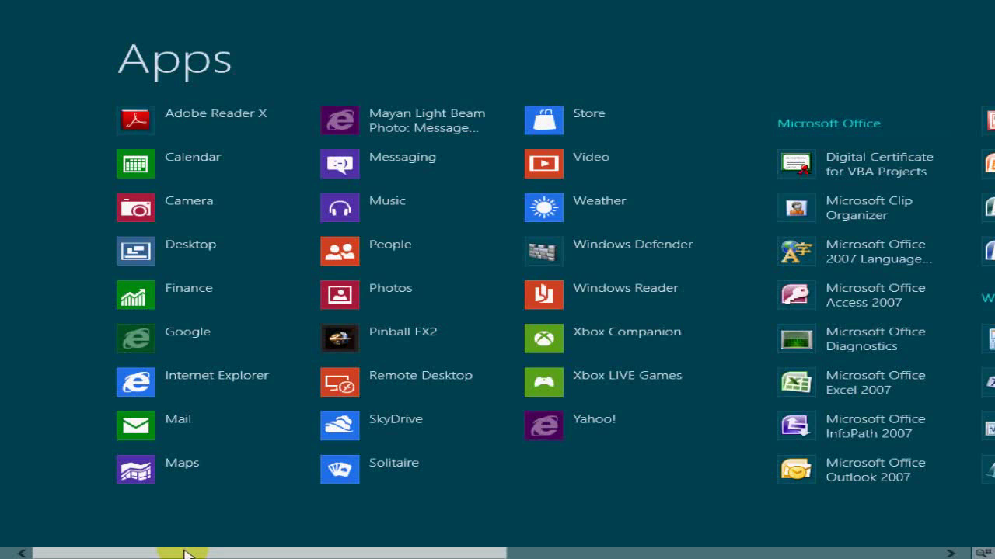
left_click_drag(240, 548, 606, 547)
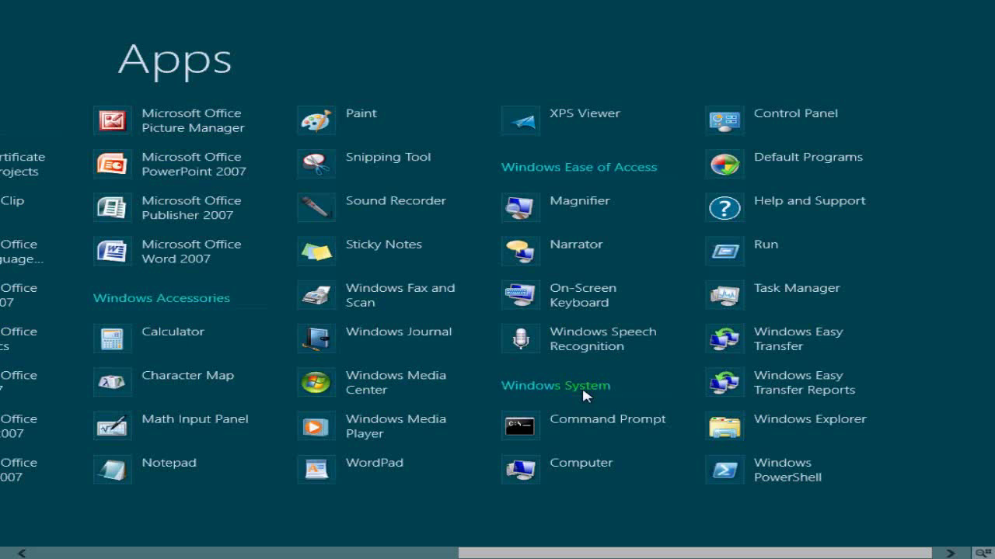
left_click(399, 554)
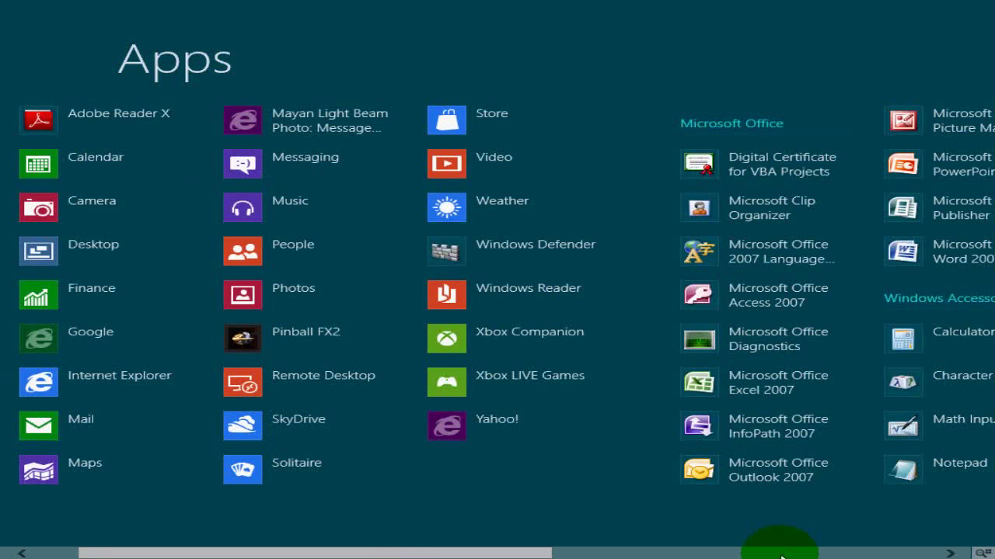
left_click(66, 554)
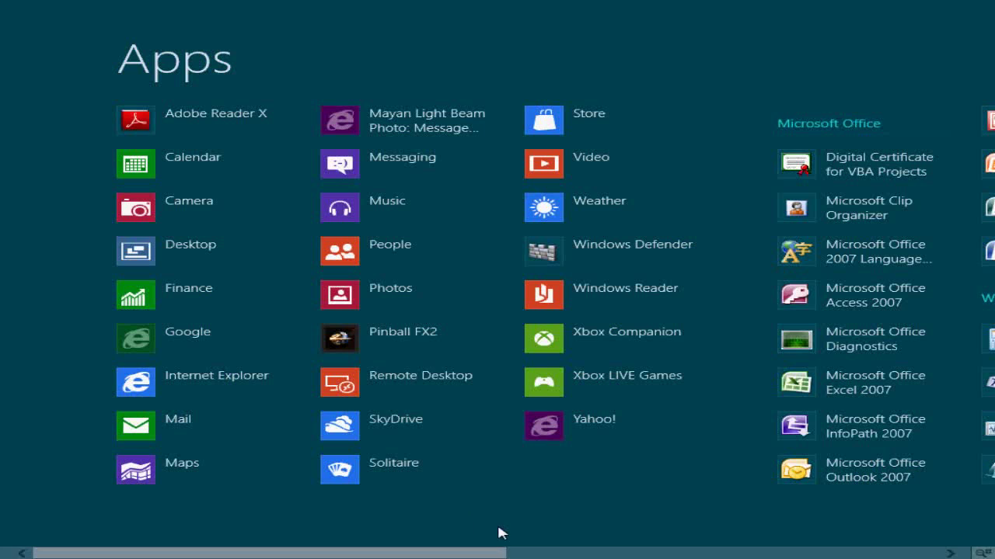
mouse_move(12, 548)
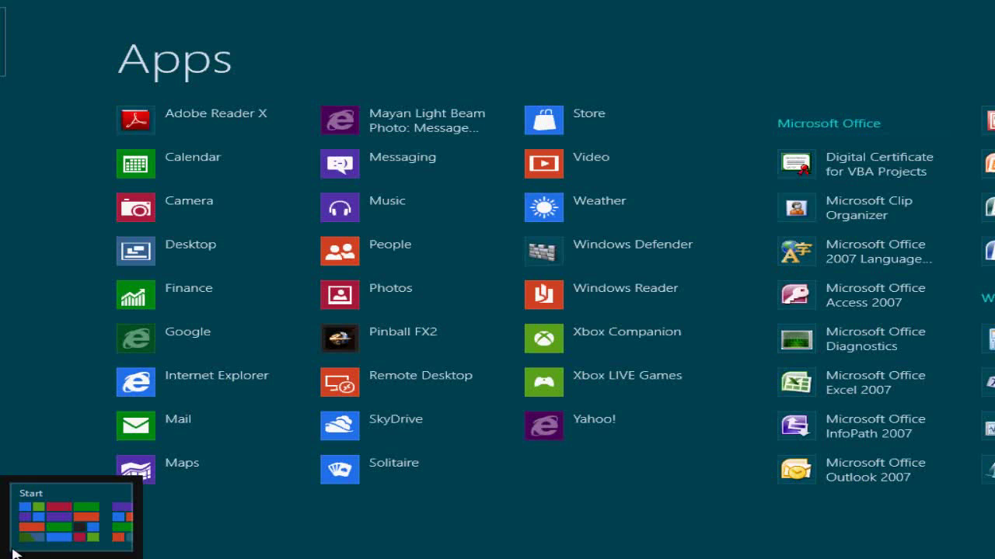
Step: Return to the Start screen and make the Xbox LIVE Games tile wide with Larger
left_click(13, 550)
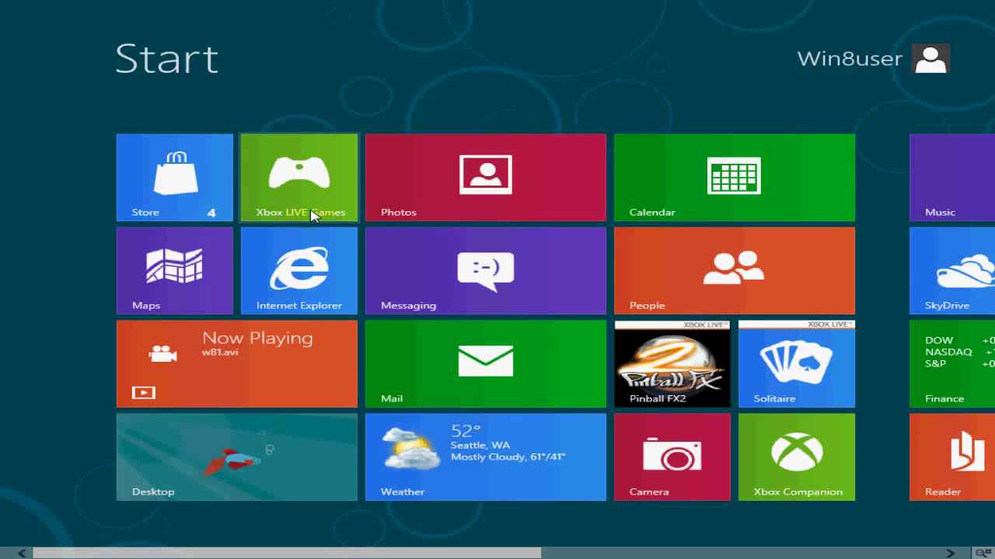
left_click(336, 151)
right_click(334, 148)
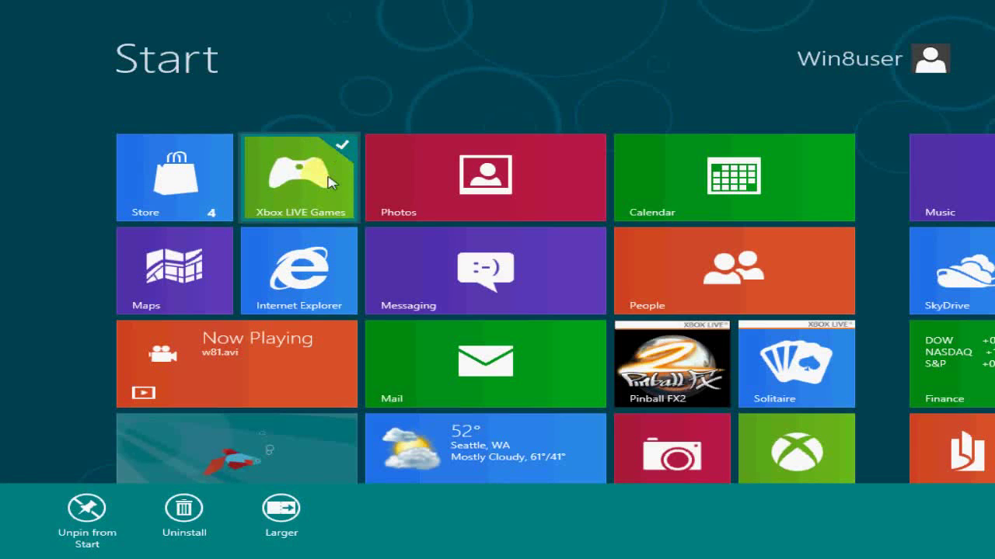
left_click(717, 515)
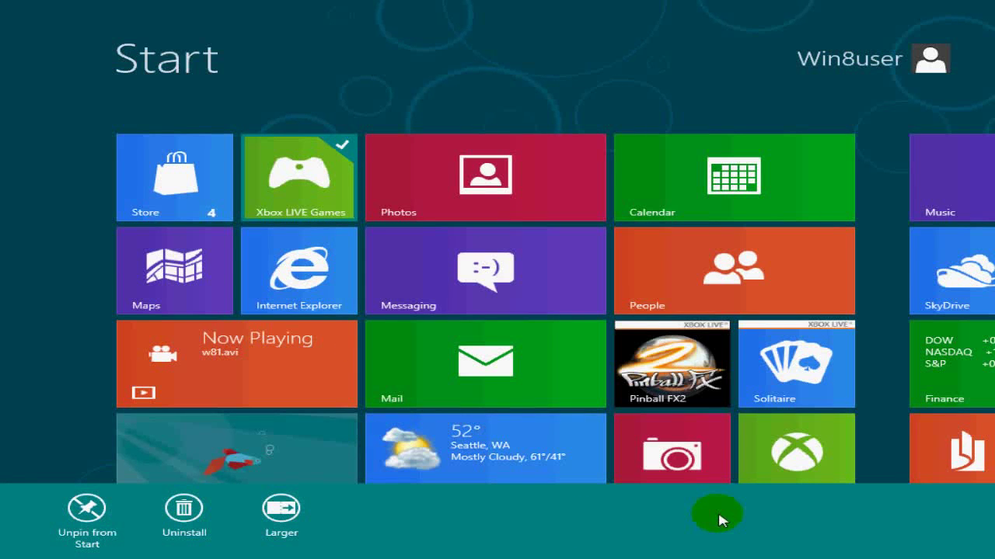
left_click(281, 510)
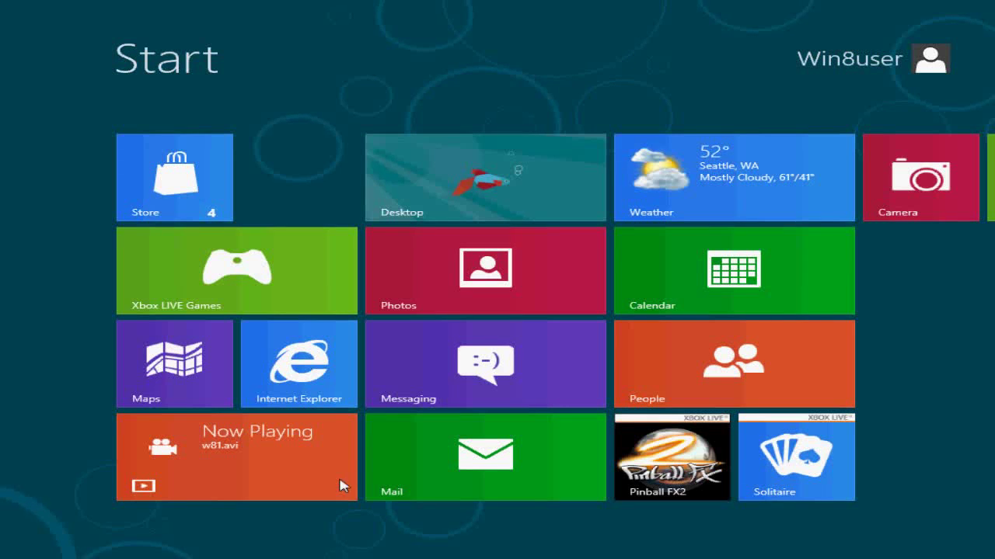
Step: Shrink the Xbox LIVE Games tile to a small square and move it beside Internet Explorer
left_click(292, 299)
left_click_drag(293, 299, 304, 477)
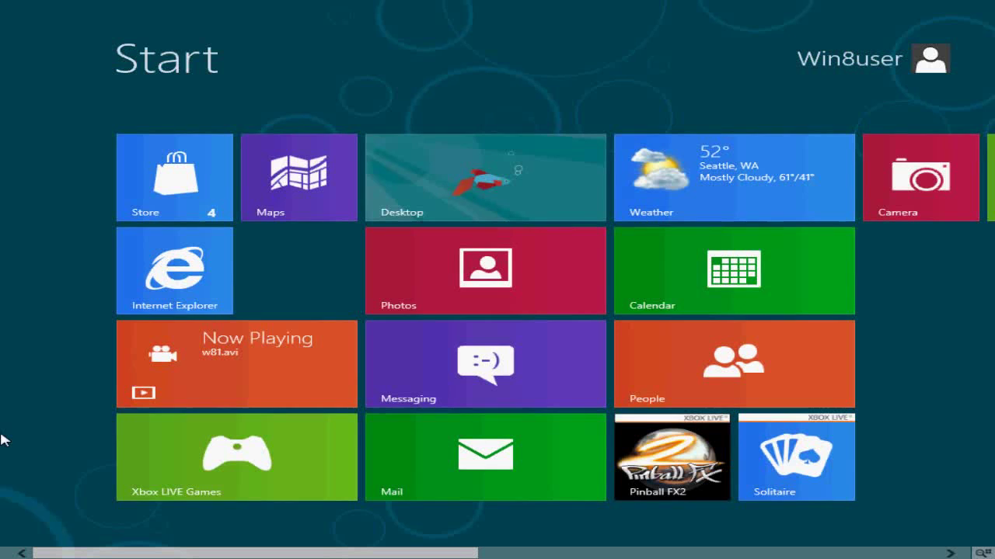
right_click(313, 427)
left_click(278, 509)
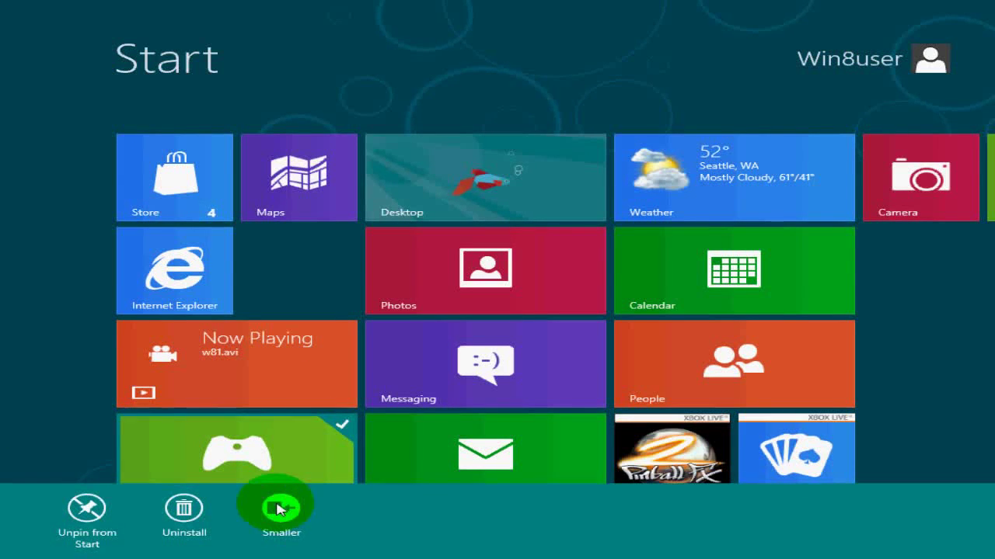
left_click_drag(301, 389, 295, 285)
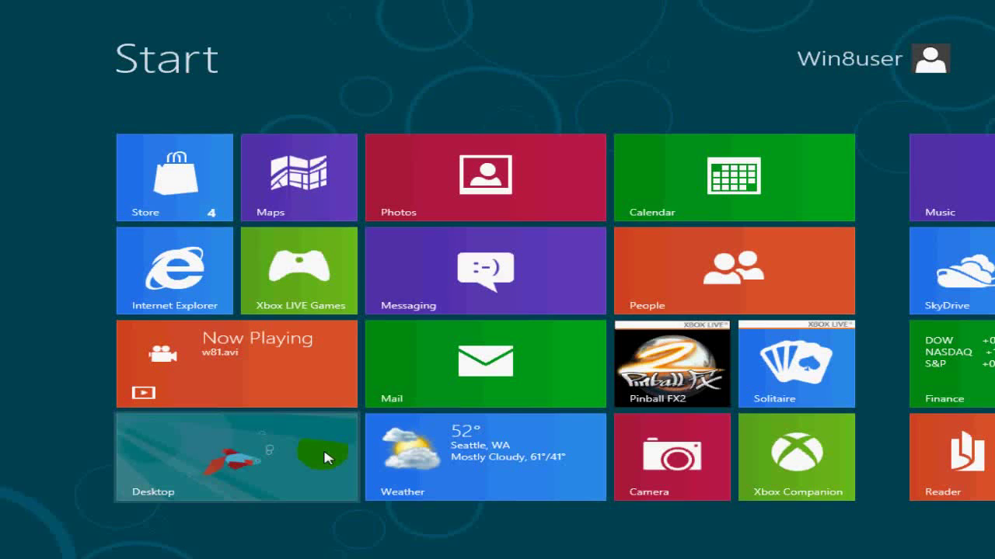
right_click(339, 247)
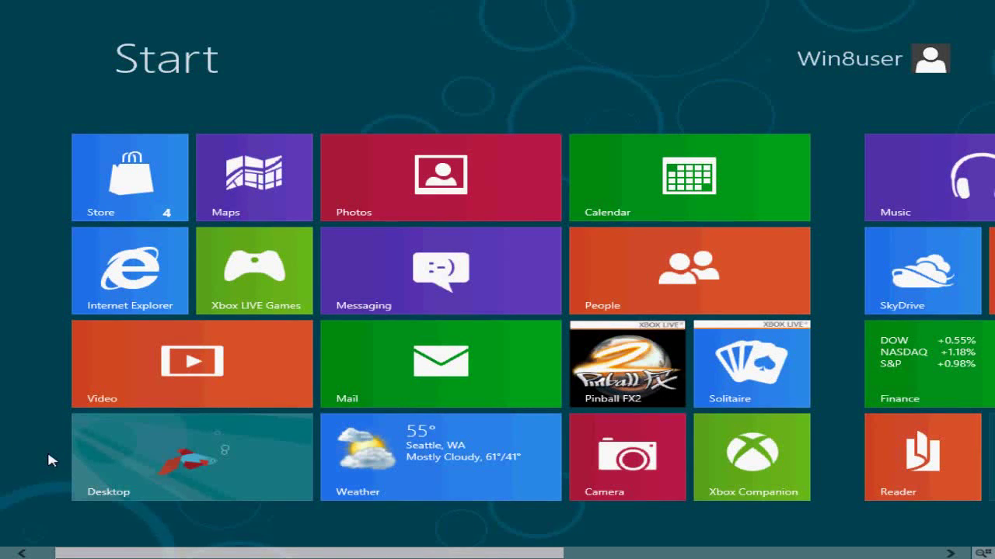
Step: Open the Search charm, filter apps by 'c', then clear the search box
left_click(391, 299)
scroll(391, 299, "down", 1)
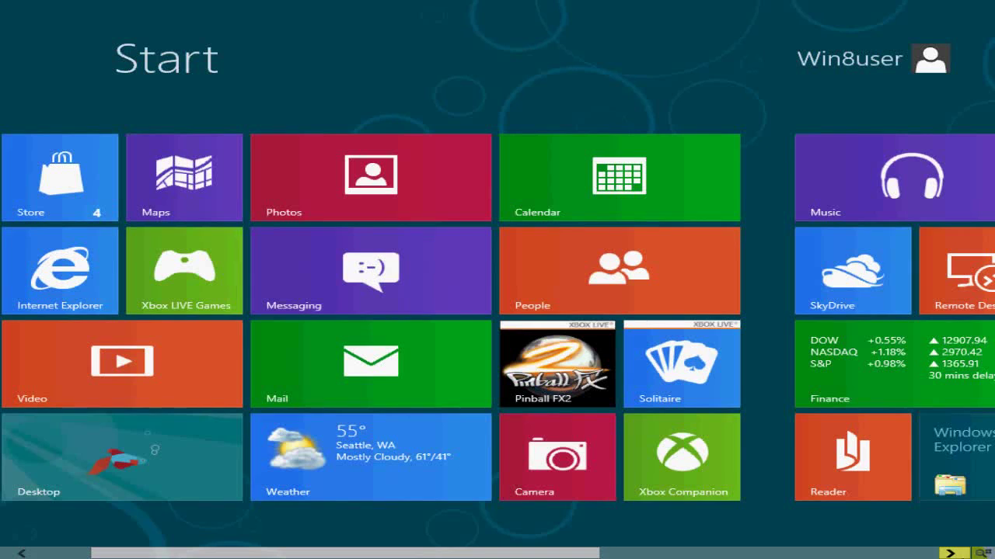
mouse_move(993, 1)
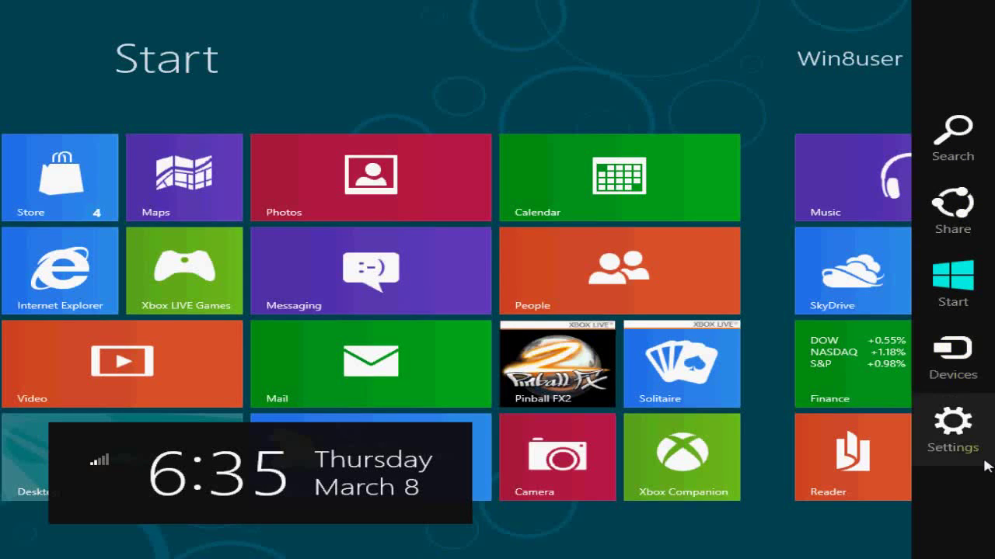
left_click(970, 140)
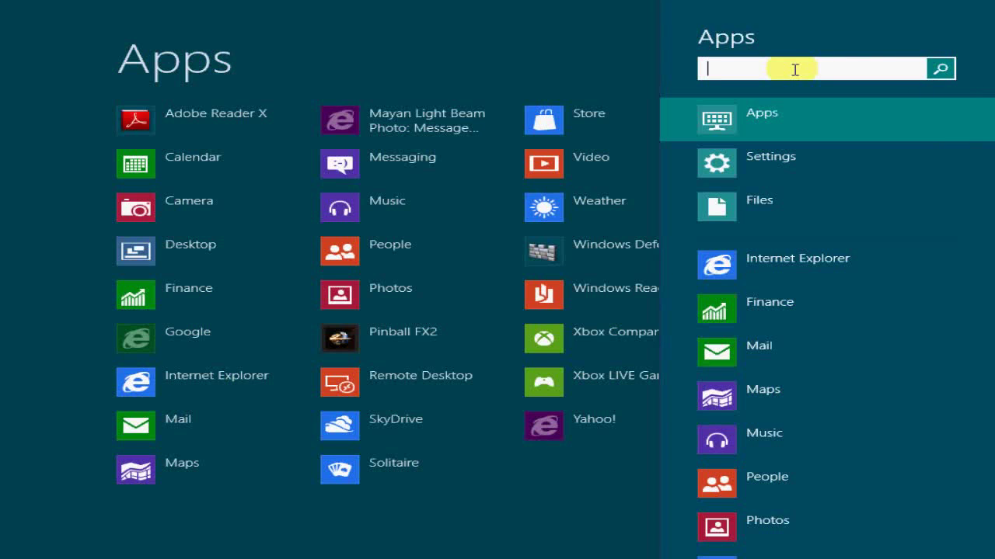
type("c")
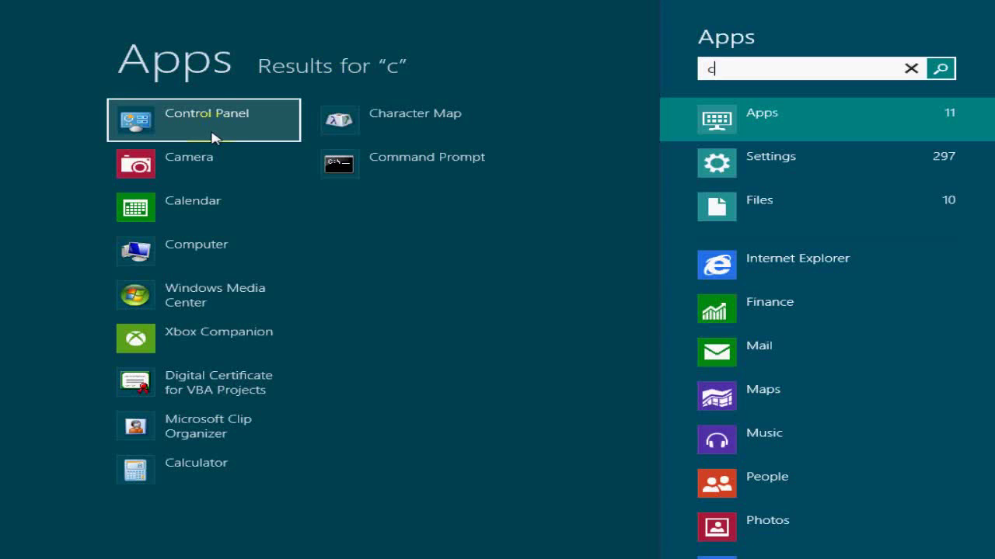
key("BackSpace")
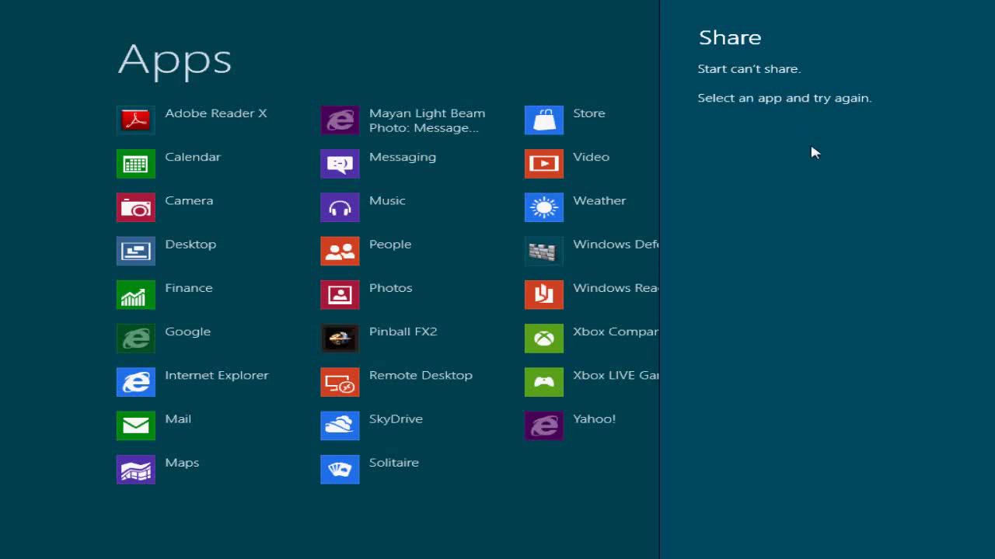
Step: Bring up the charms from the Apps view to try sharing from Start
mouse_move(994, 11)
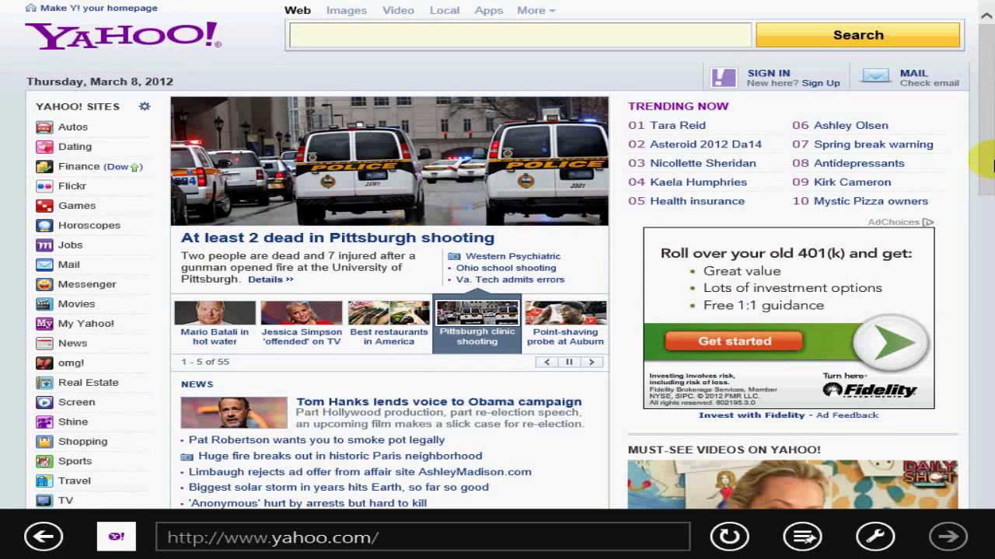
Step: Hide Internet Explorer's address bar and open the Share pane showing Mail for the Yahoo! page
left_click(986, 159)
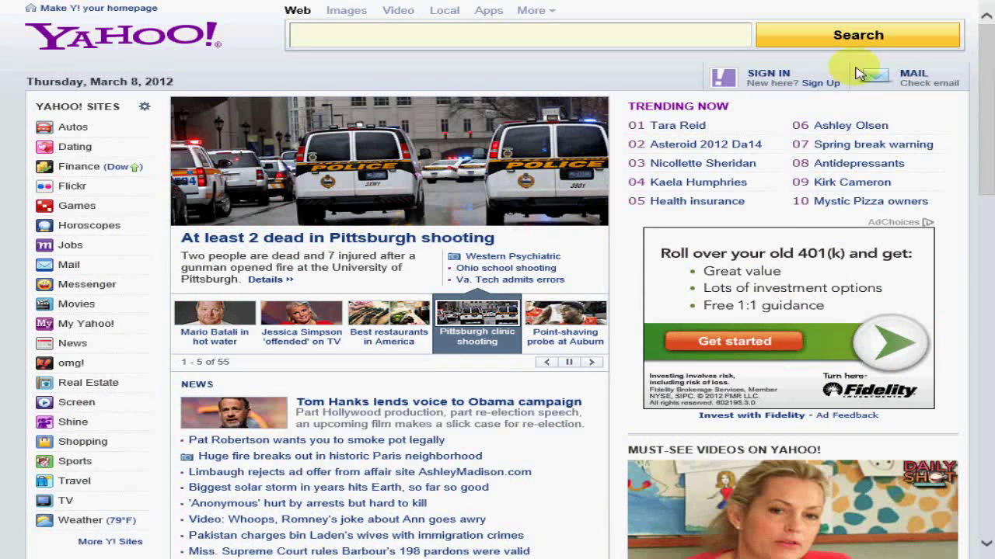
mouse_move(992, 3)
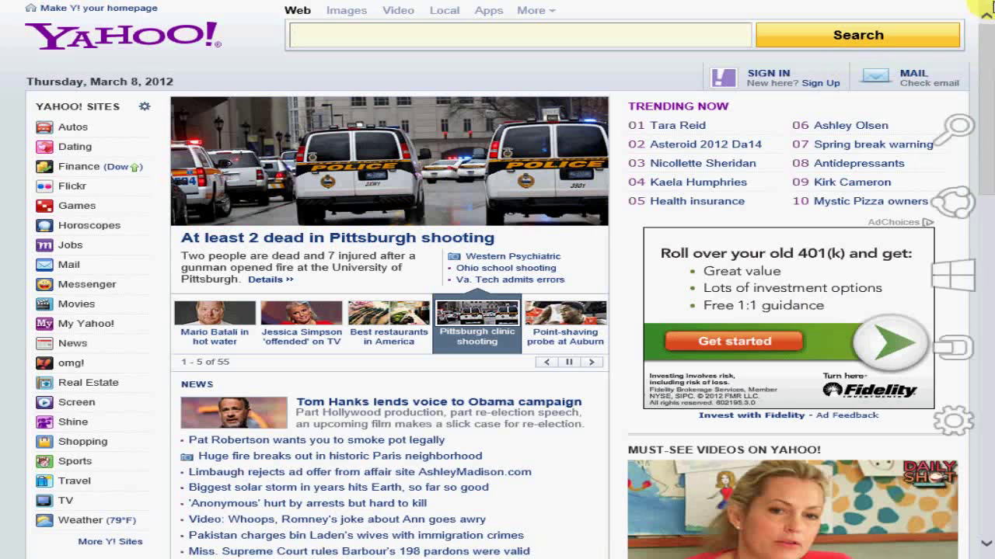
left_click(954, 210)
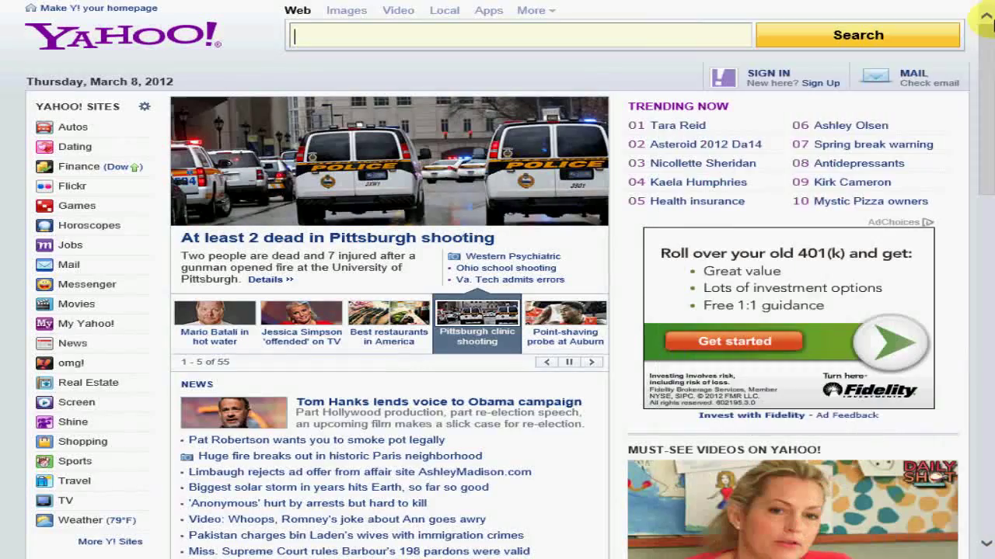
mouse_move(962, 208)
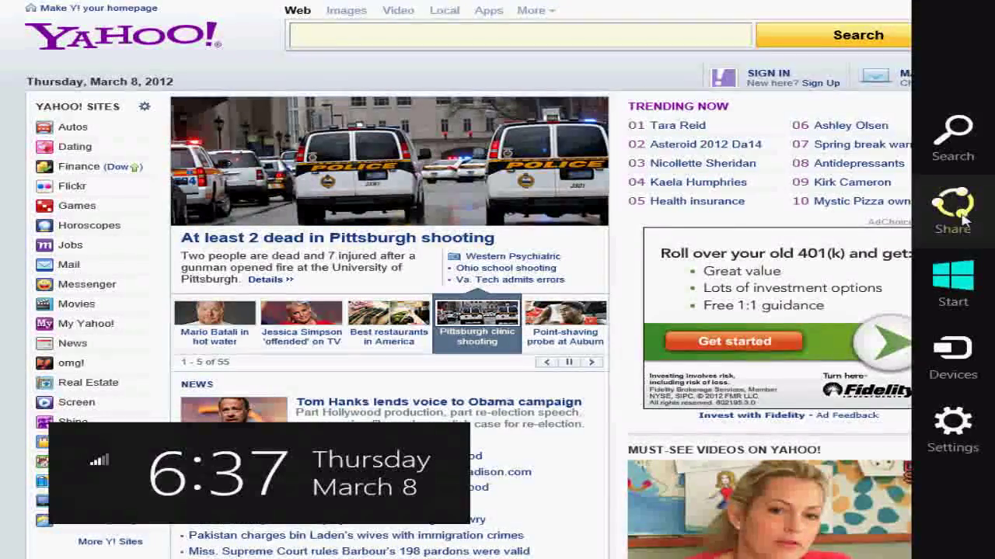
Step: Leave Internet Explorer for the Start screen with the Start charm
left_click(969, 285)
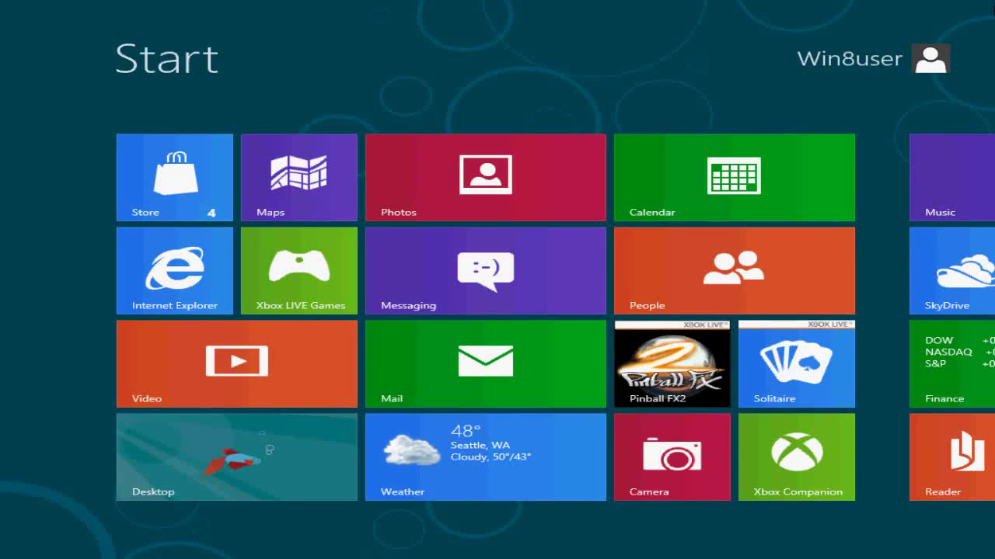
mouse_move(991, 7)
mouse_move(983, 186)
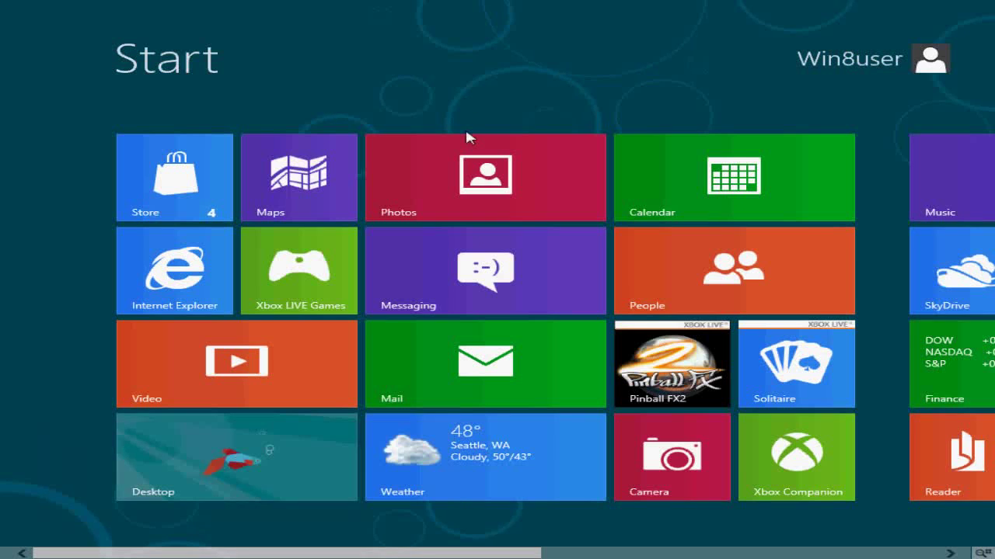
Step: Open Yahoo! in Internet Explorer and preview printing it on the Brother HL-2170W series printer
left_click(163, 256)
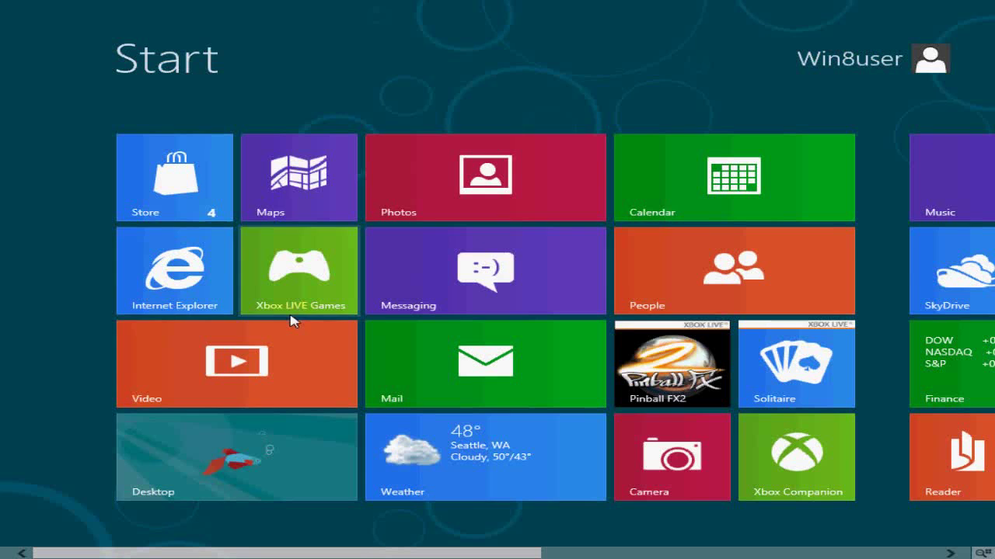
left_click(173, 279)
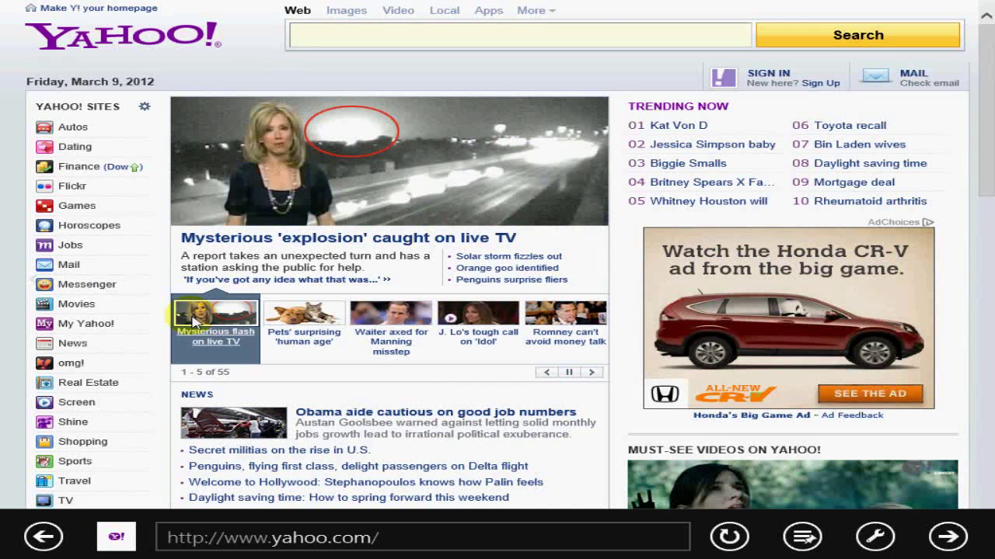
left_click(261, 393)
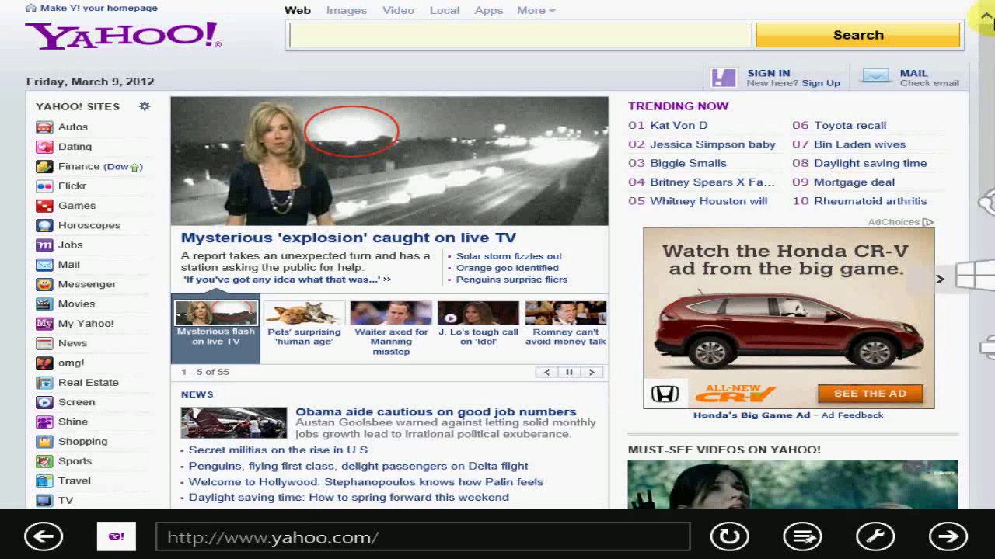
left_click(951, 367)
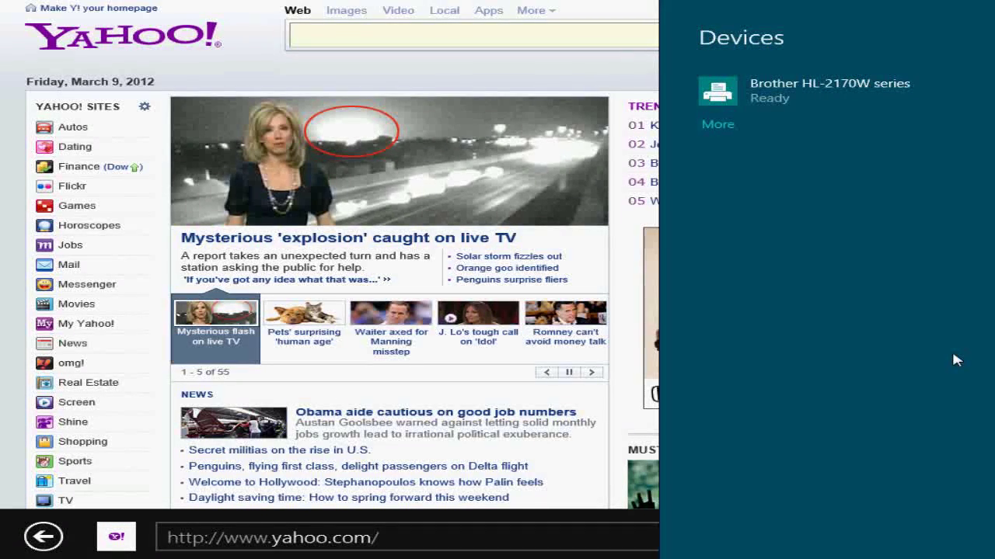
left_click(782, 90)
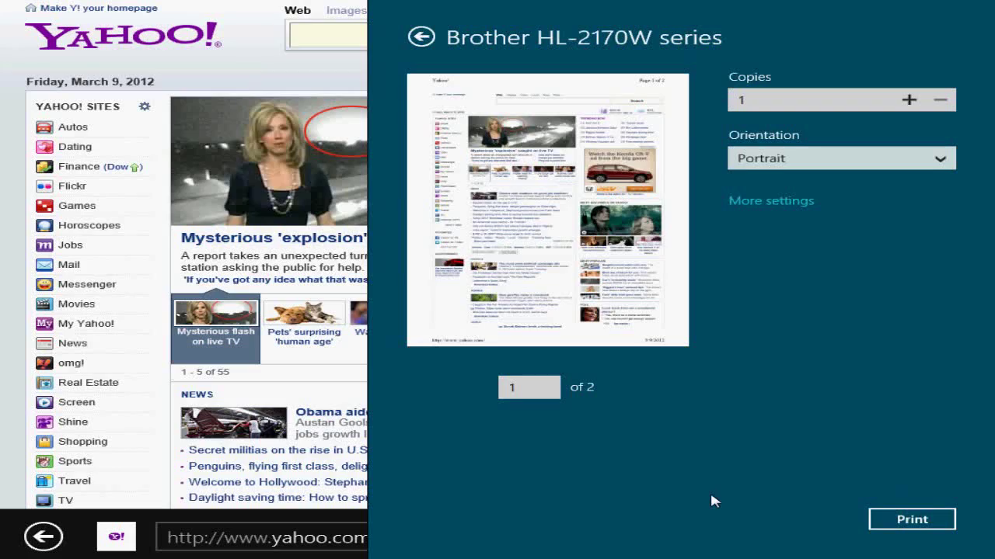
Step: Go to Start, open its Settings, and switch Show administrative tools to No
key("super")
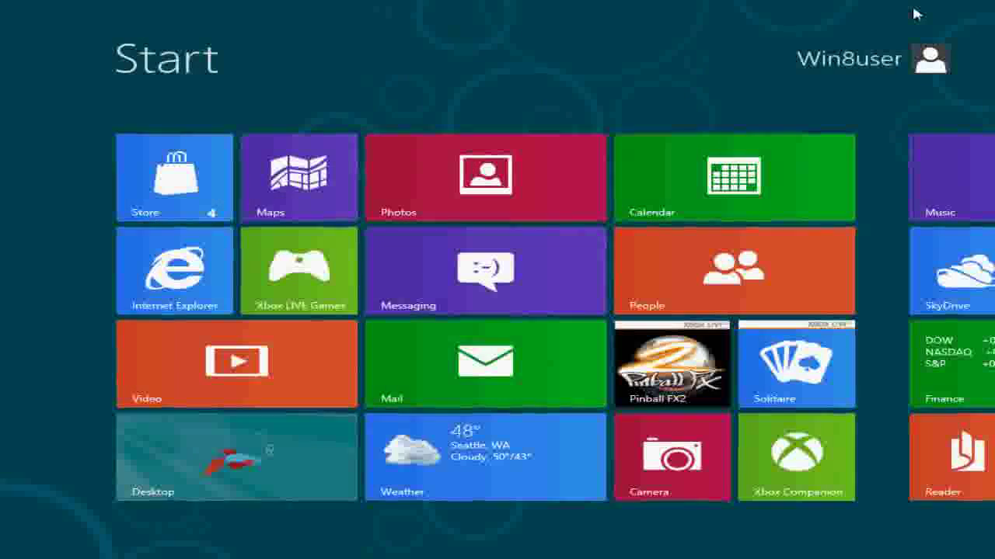
mouse_move(993, 2)
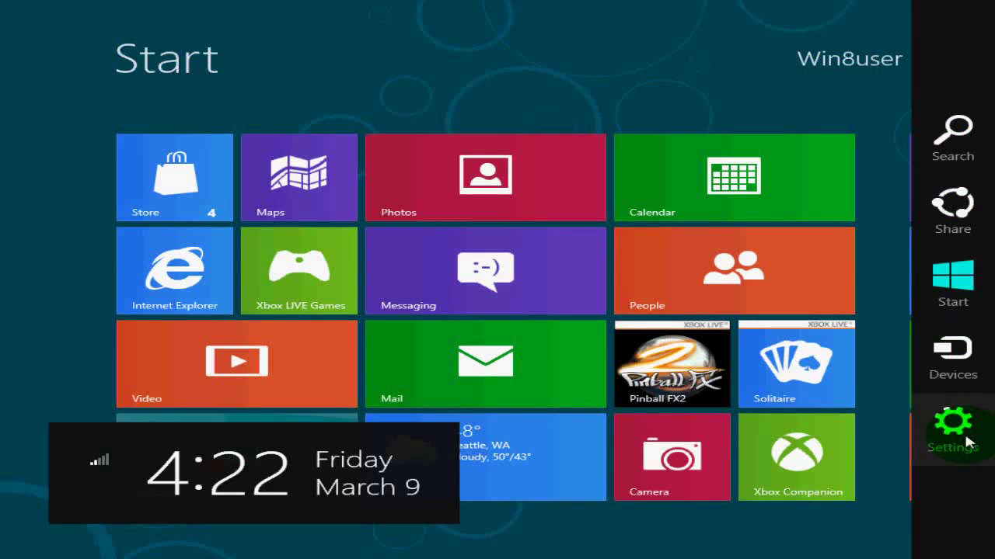
left_click(963, 439)
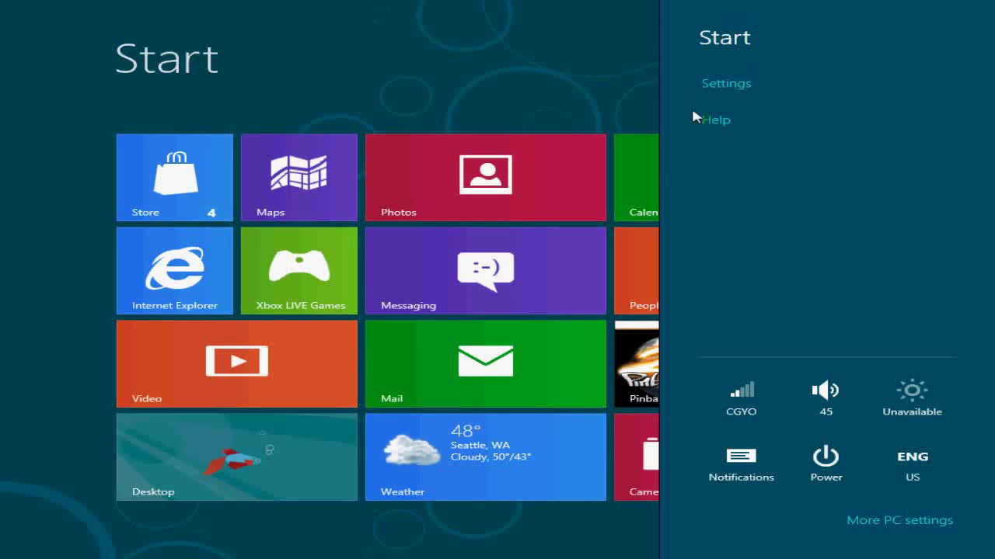
left_click(734, 86)
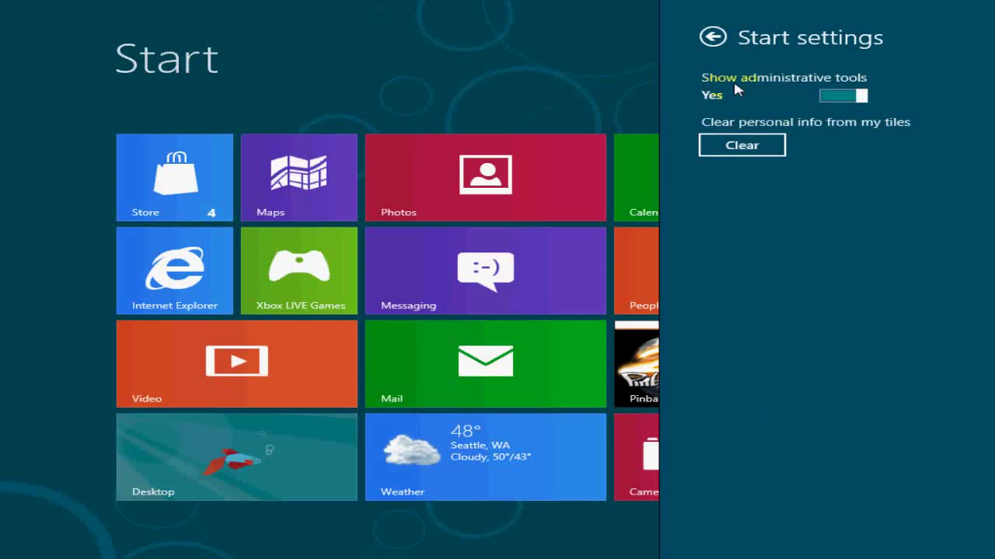
left_click(855, 97)
left_click(858, 97)
left_click(859, 99)
left_click(860, 101)
left_click(882, 95)
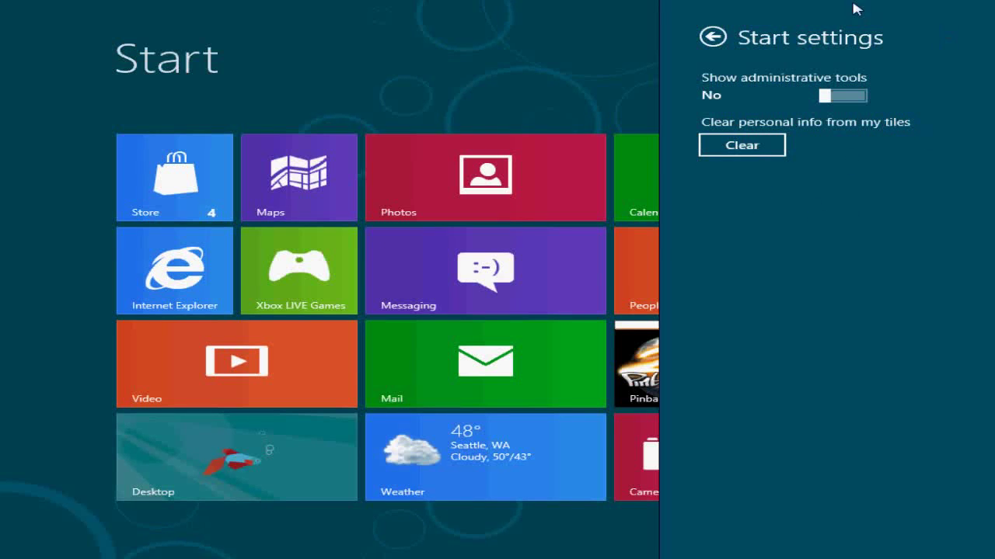
Step: View the Wi-Fi list and the CGYO network's options, then back out unchanged
left_click(712, 37)
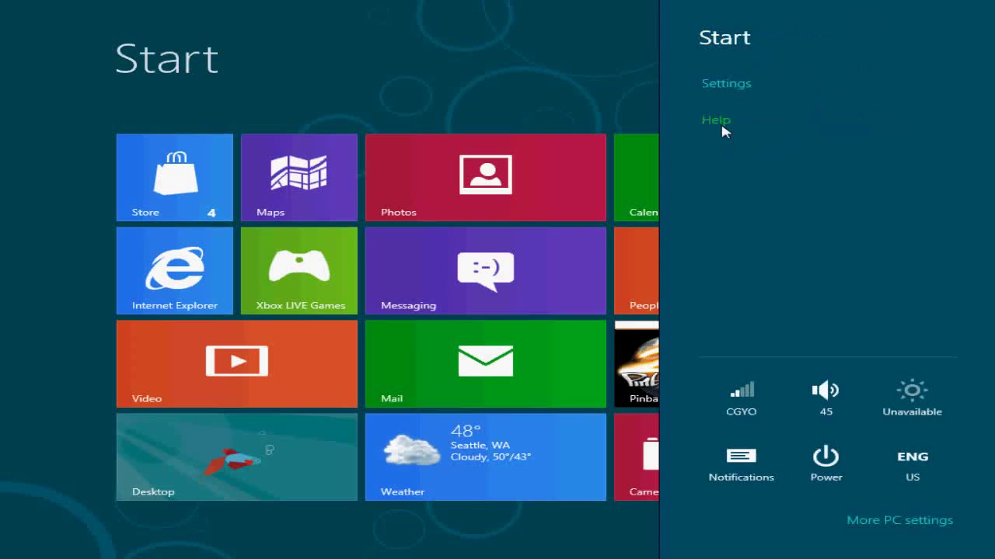
left_click(751, 418)
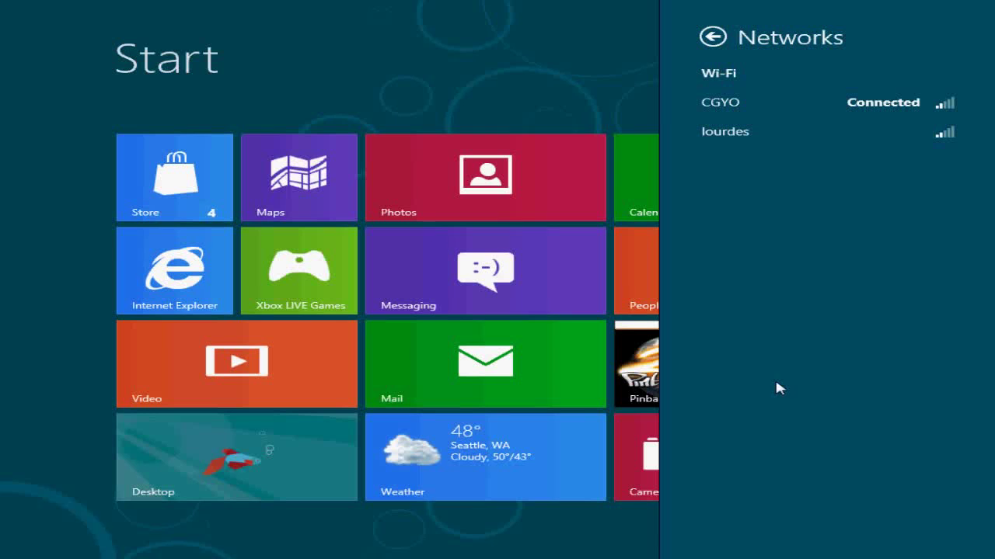
right_click(747, 103)
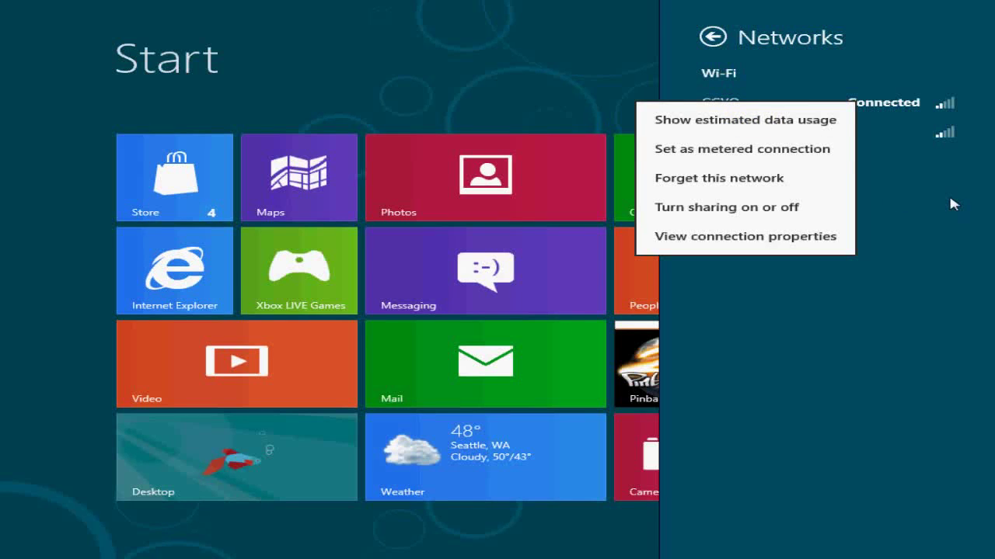
left_click(717, 39)
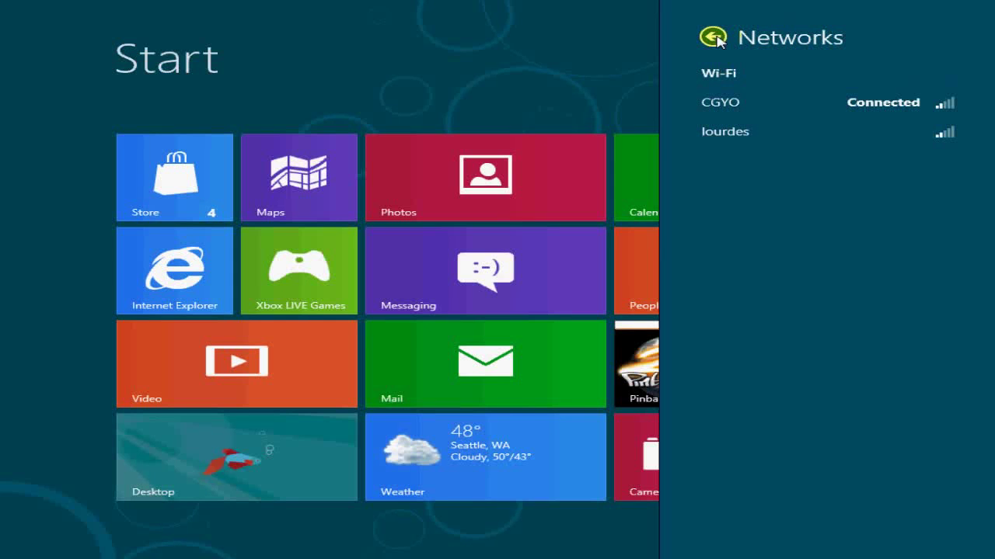
left_click(717, 39)
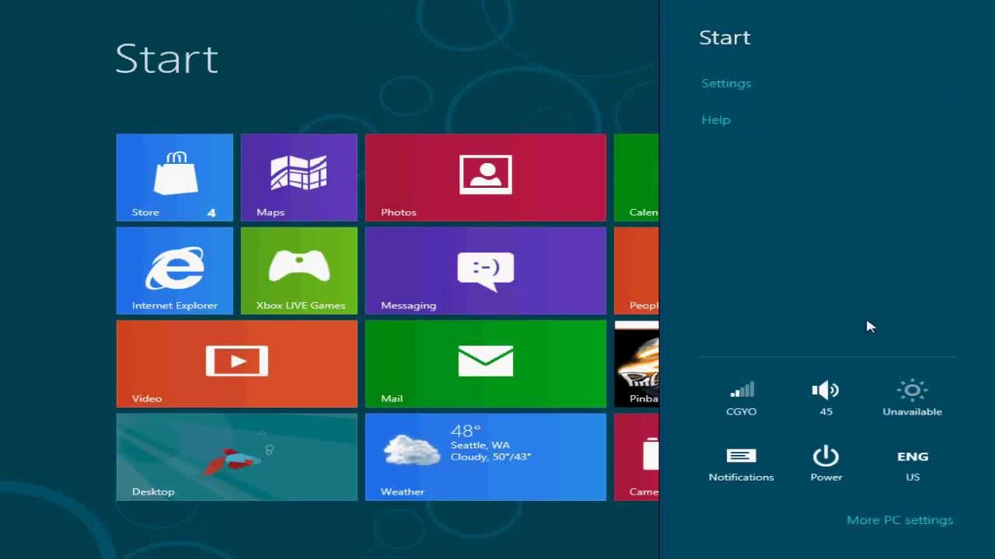
Step: Check the volume, Notifications and Power options, then dismiss the pane without changes
left_click(829, 400)
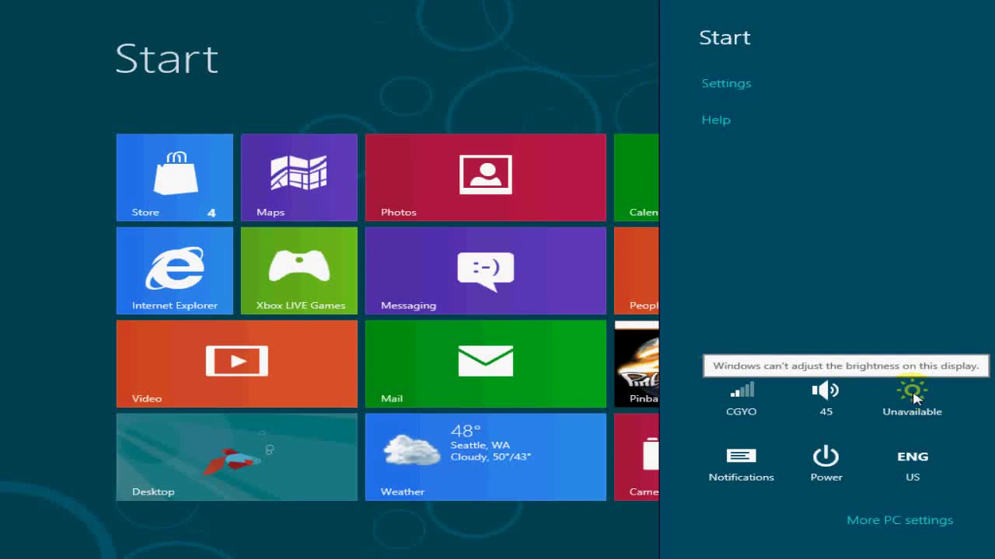
left_click(746, 460)
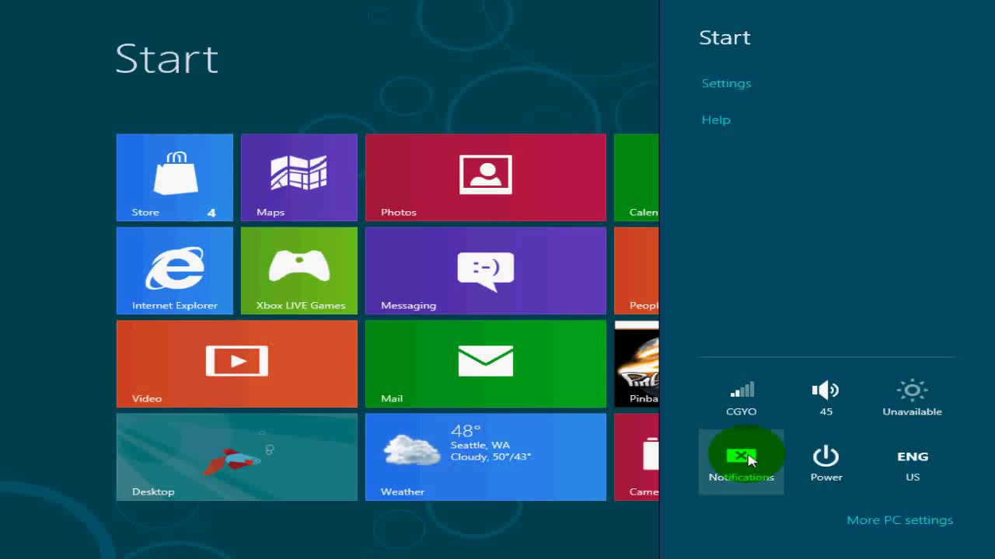
left_click(846, 453)
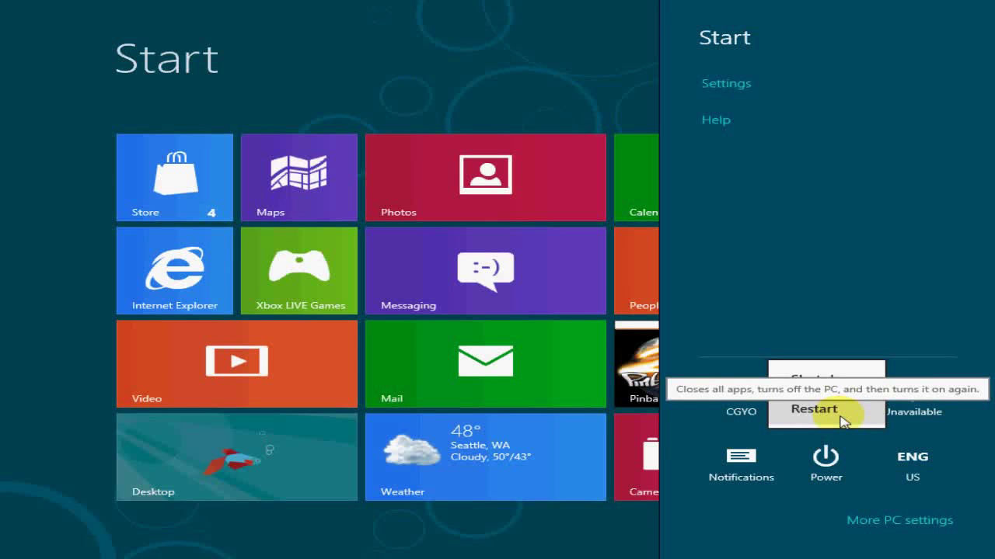
left_click(43, 339)
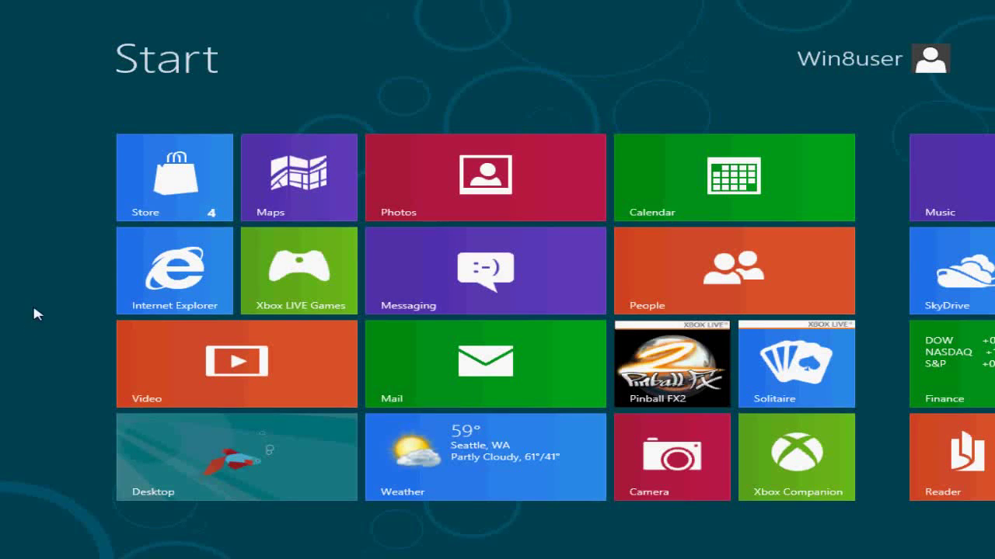
Step: Open PC settings through Settings > More PC settings
scroll(33, 311, "down", 3)
mouse_move(992, 5)
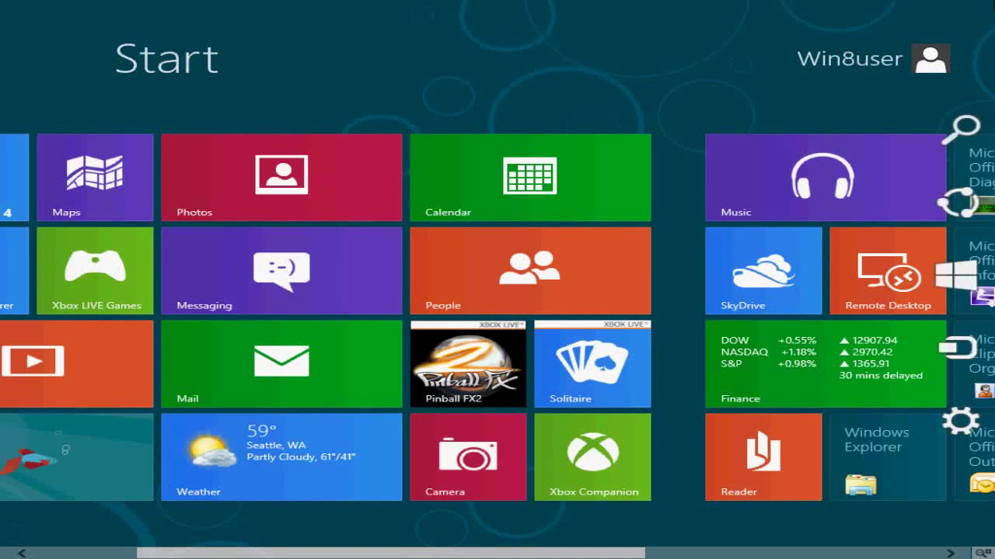
left_click(953, 421)
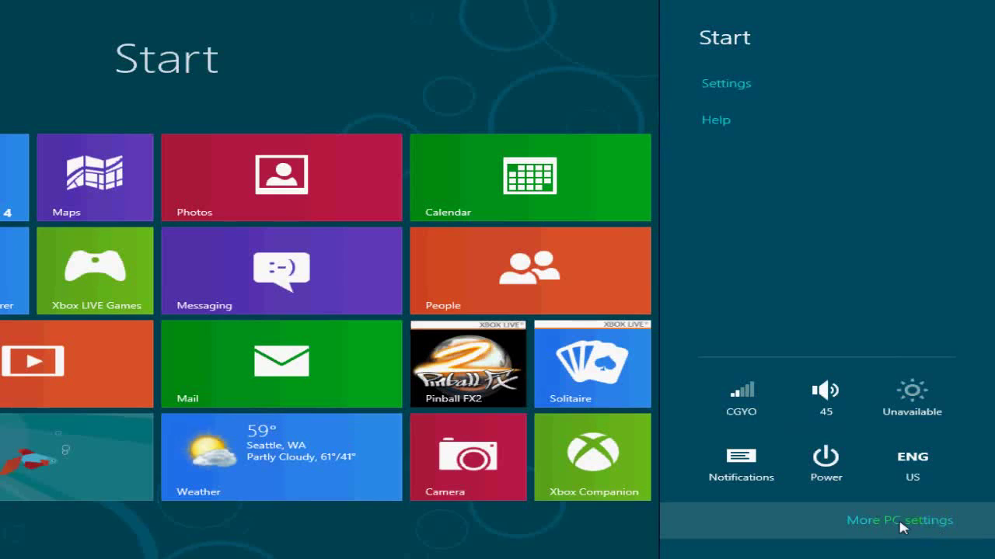
left_click(878, 527)
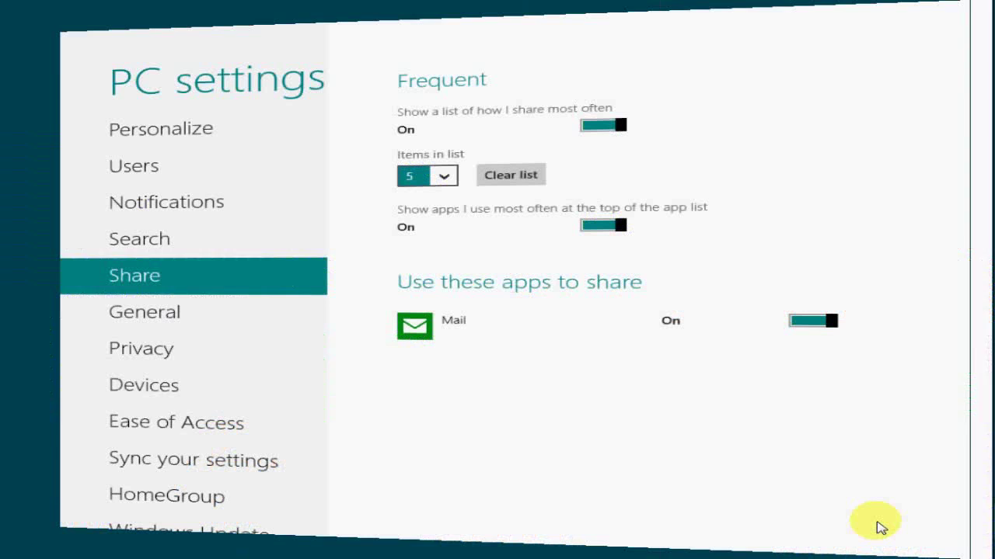
Step: Look at the Share category, then Personalize's Start screen and Account picture pages
left_click(289, 277)
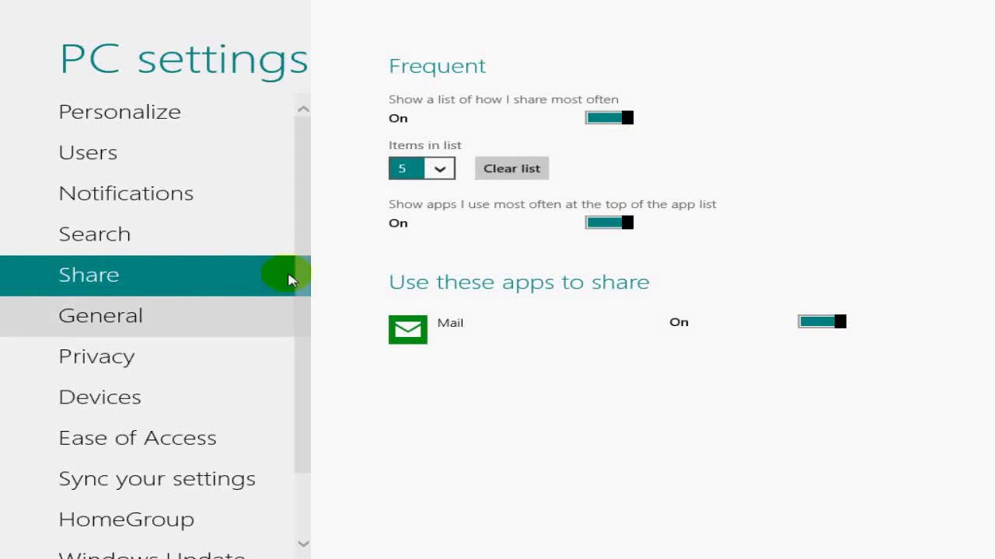
left_click(303, 269)
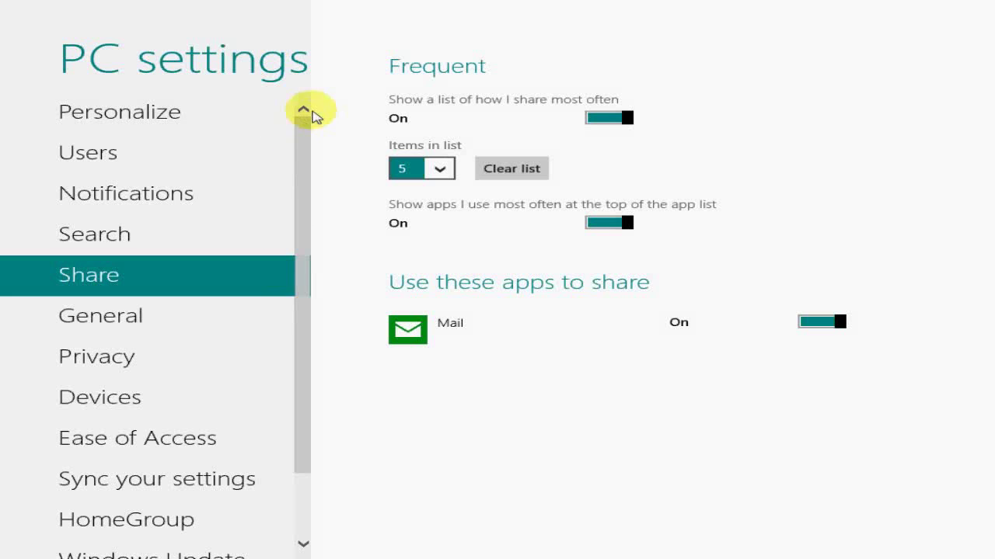
left_click(303, 109)
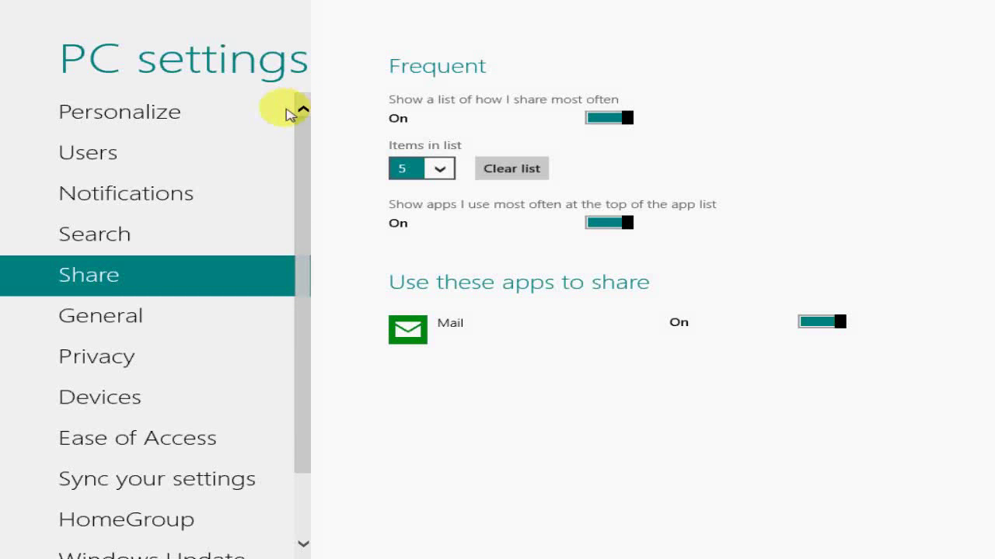
left_click(186, 114)
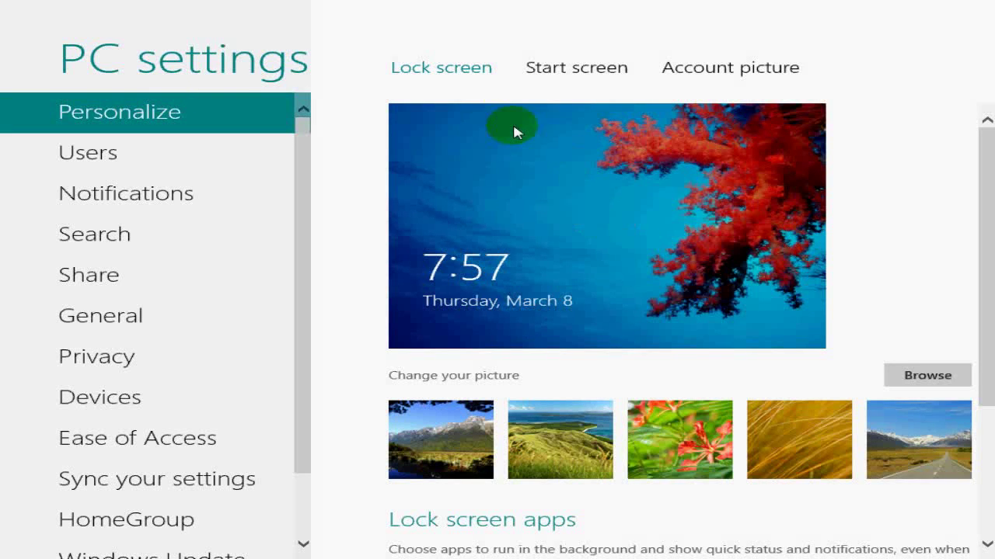
left_click(439, 76)
left_click(590, 74)
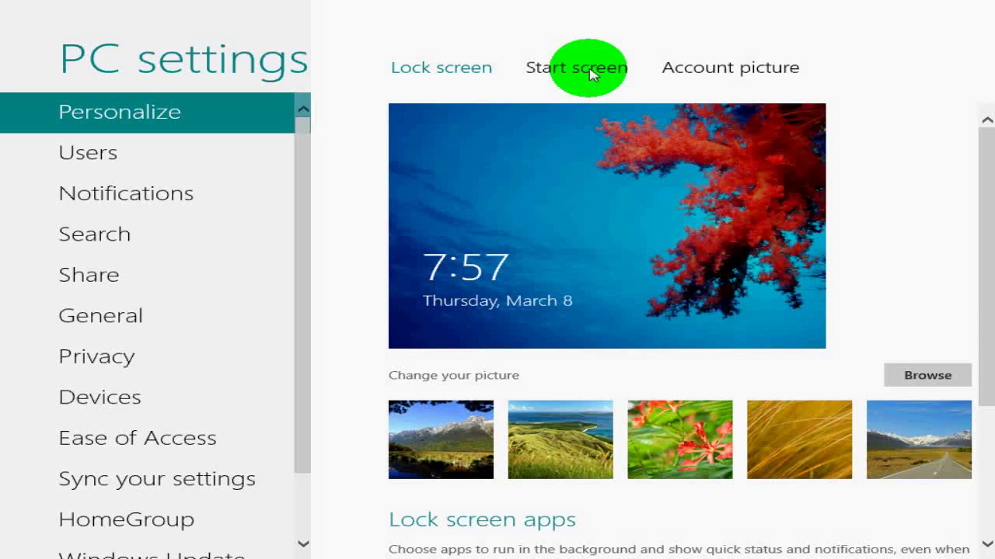
left_click(591, 70)
left_click(753, 70)
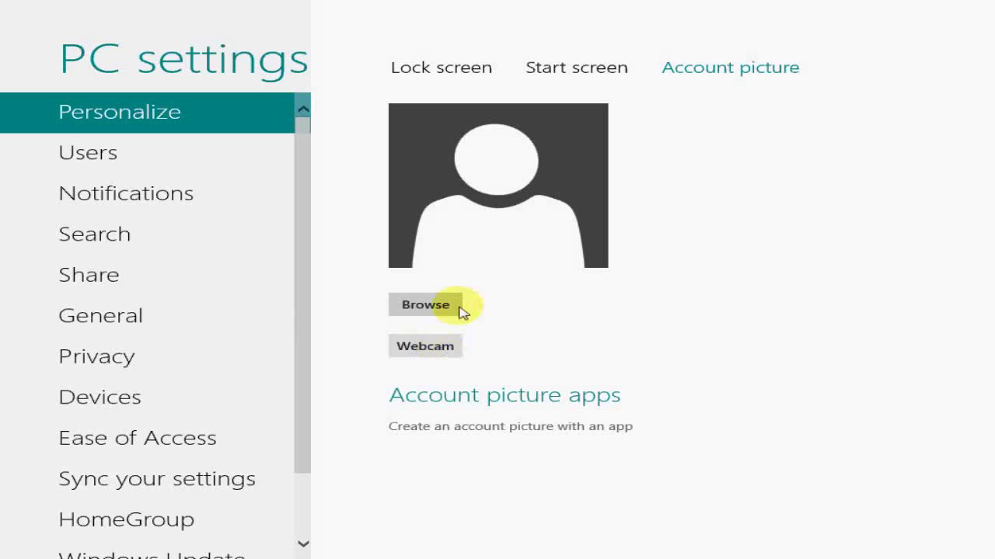
Step: Go from Users to Notifications and switch app notifications off and back on
left_click(143, 152)
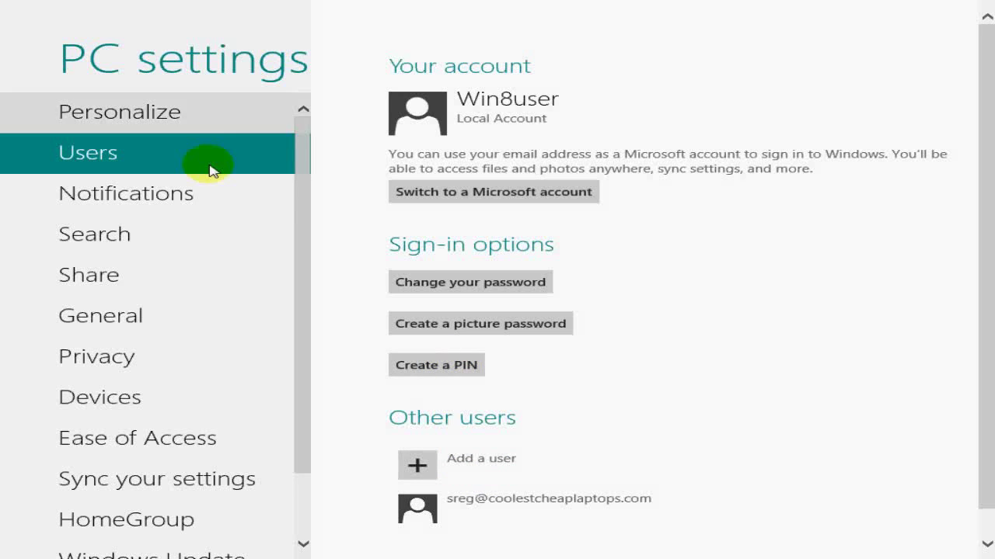
left_click(156, 197)
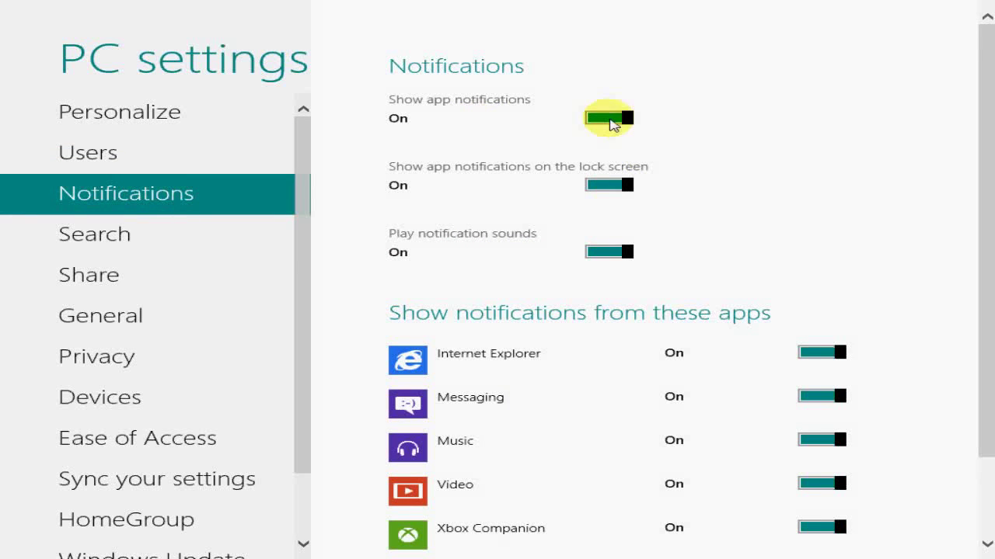
left_click(611, 120)
left_click(618, 120)
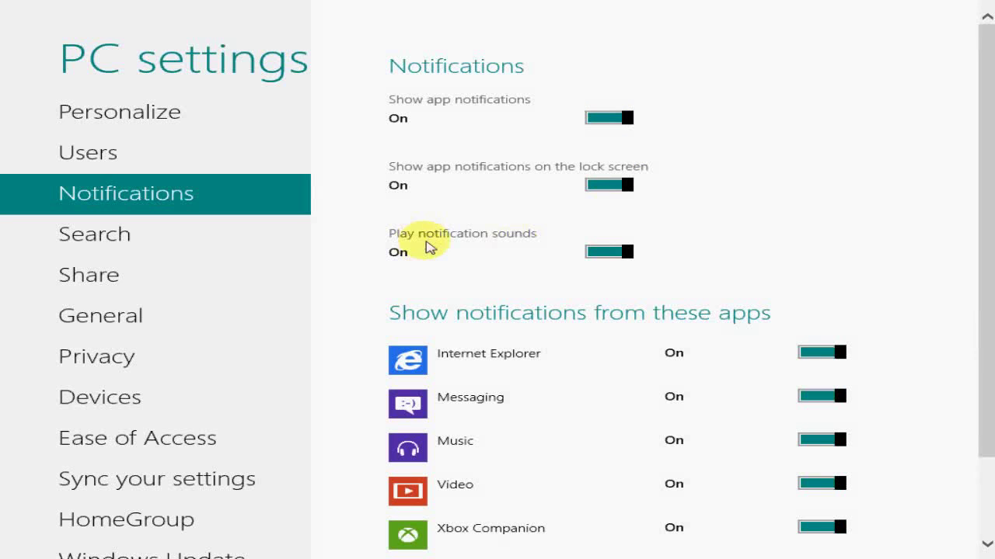
Step: Switch notification sounds off and back on, then scroll down to the app list
left_click(618, 253)
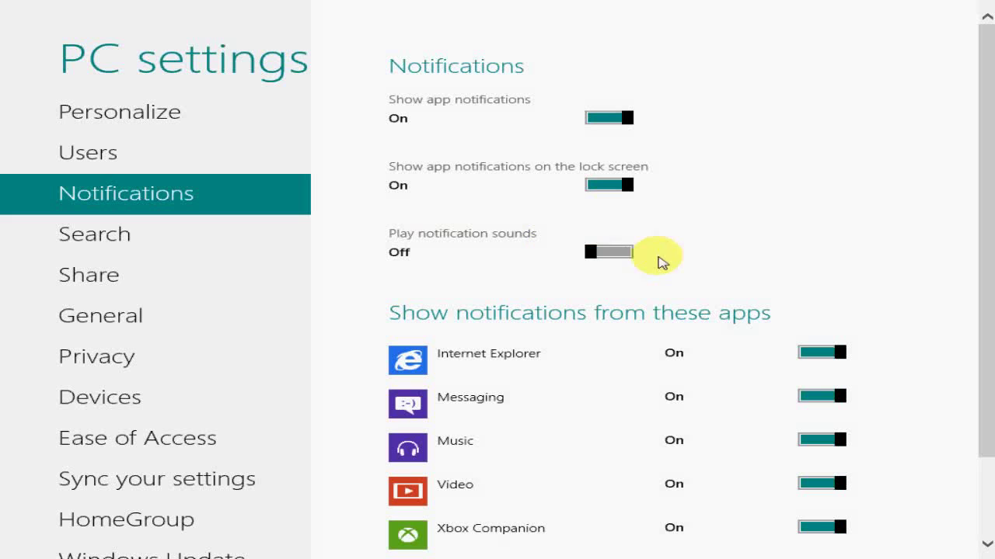
left_click(628, 256)
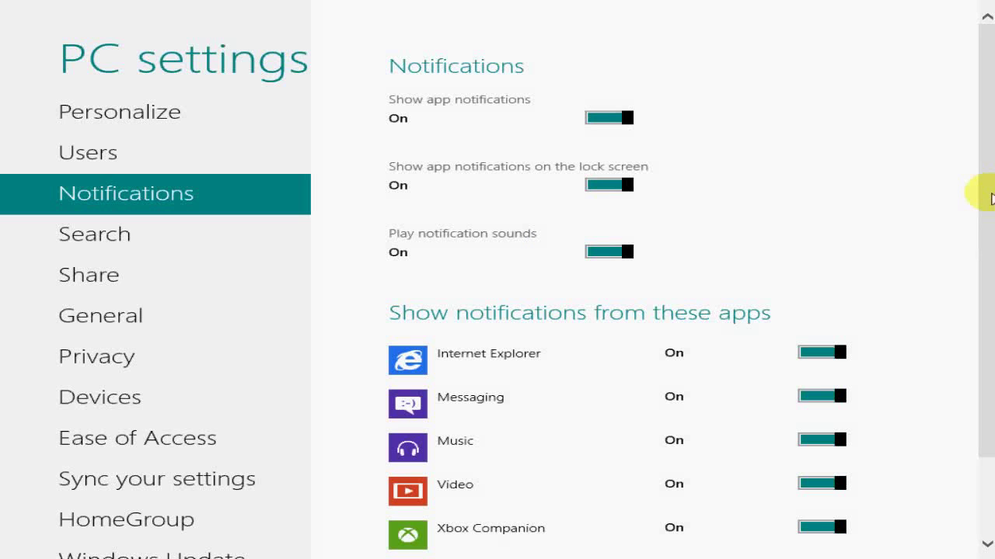
left_click_drag(977, 224, 680, 424)
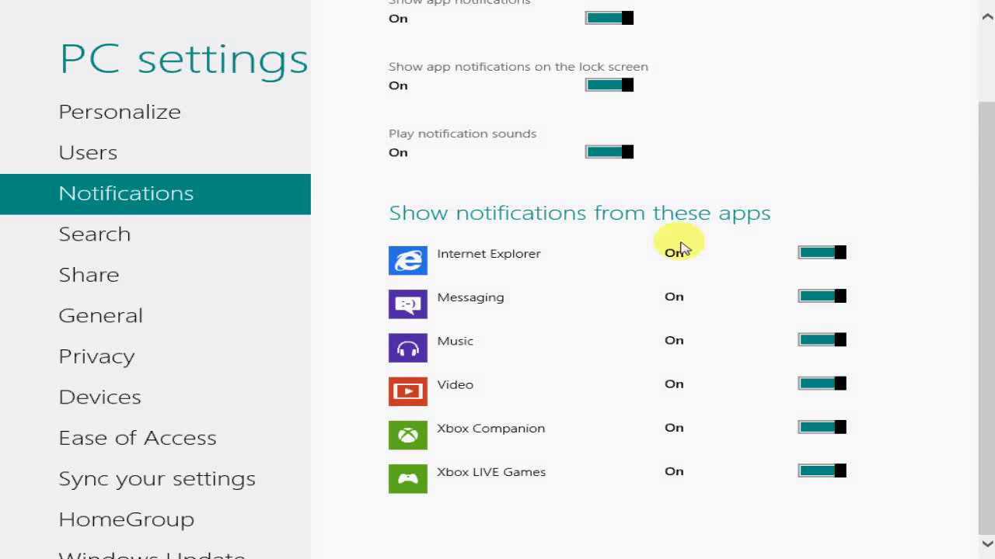
Step: Open Search settings and scroll down to the 'Use these apps to search' list
left_click(93, 236)
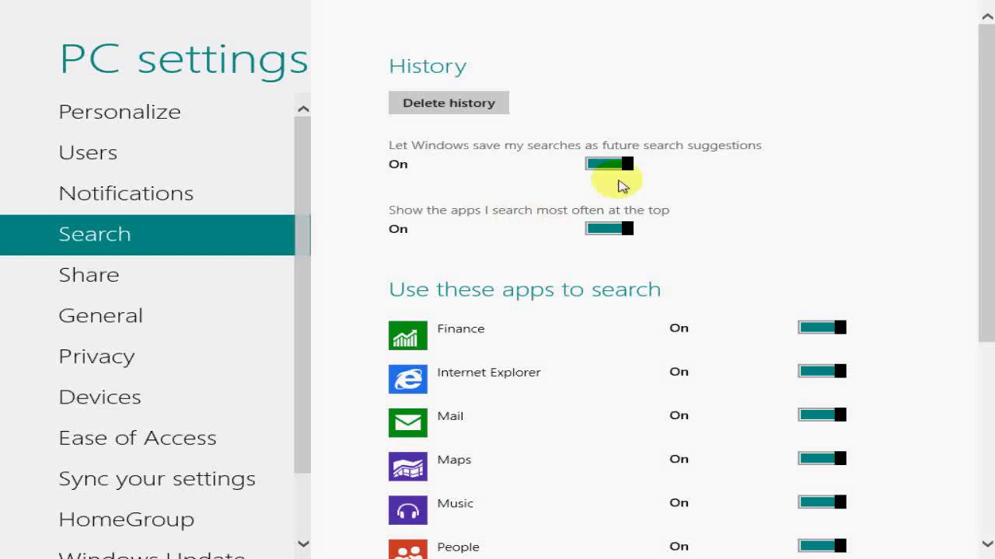
left_click_drag(990, 163, 984, 241)
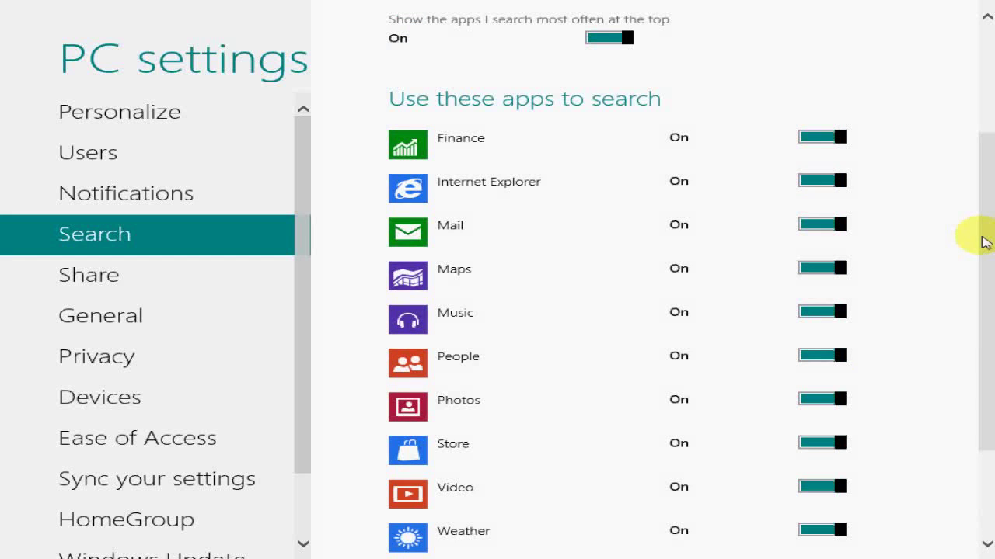
Step: On the Share page, switch the frequent-sharing list off and on, keeping 5 items listed
left_click(106, 274)
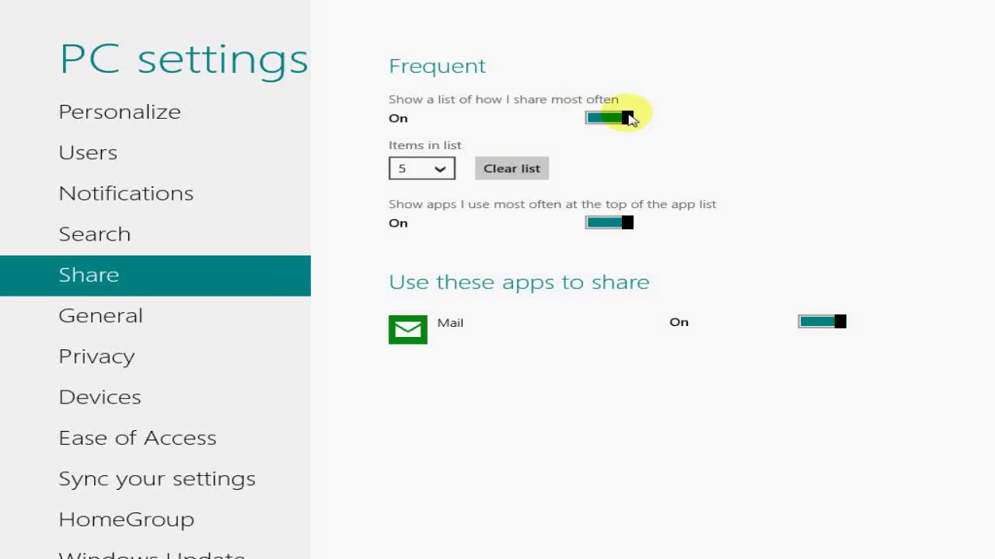
left_click(610, 117)
left_click(606, 117)
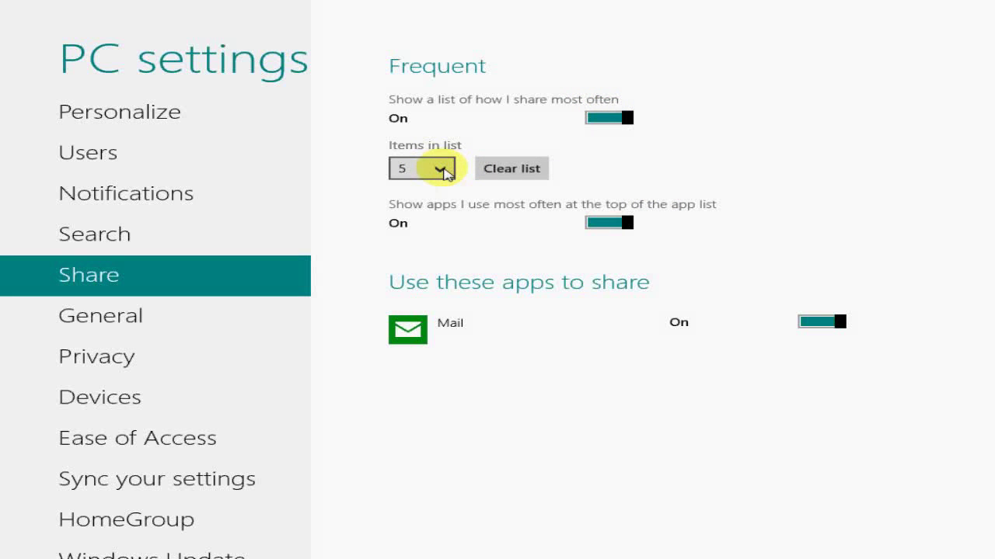
left_click(441, 170)
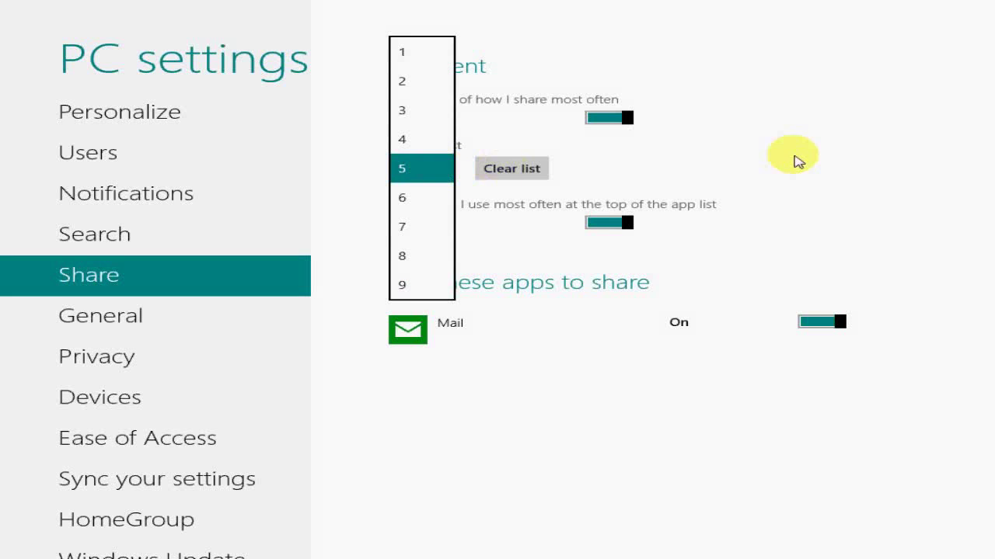
left_click(793, 155)
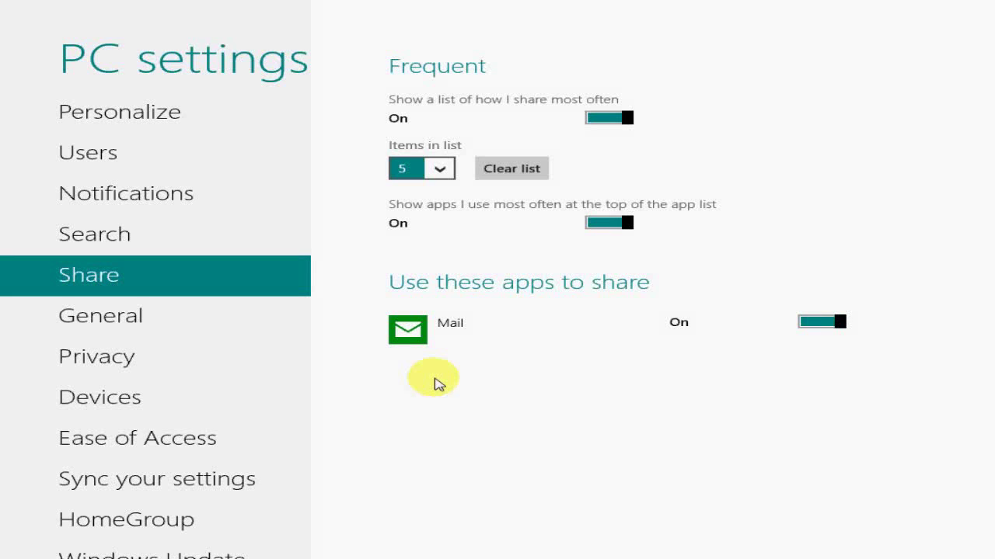
Step: Launch Internet Explorer on Yahoo, bring up the Share pane offering Mail, then dismiss it
key("super")
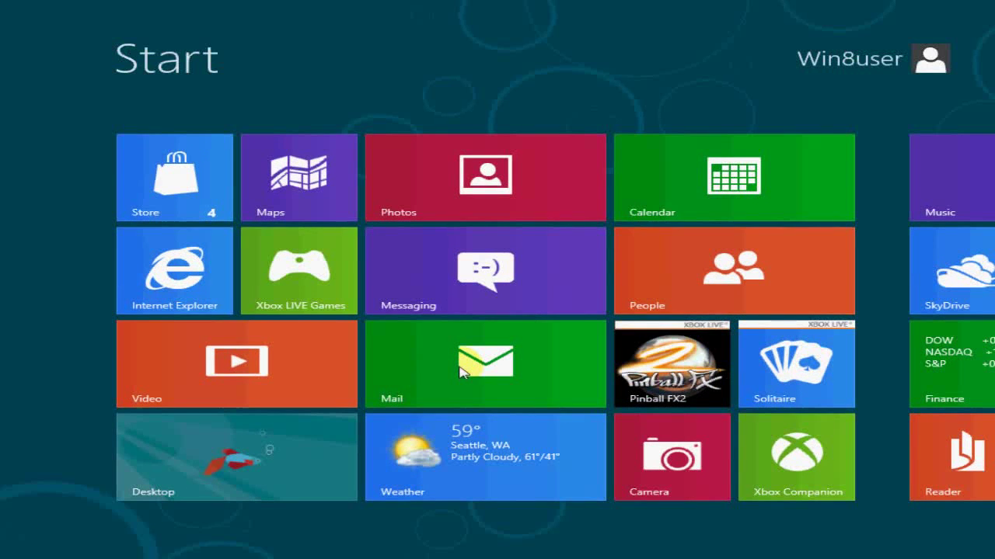
left_click(193, 301)
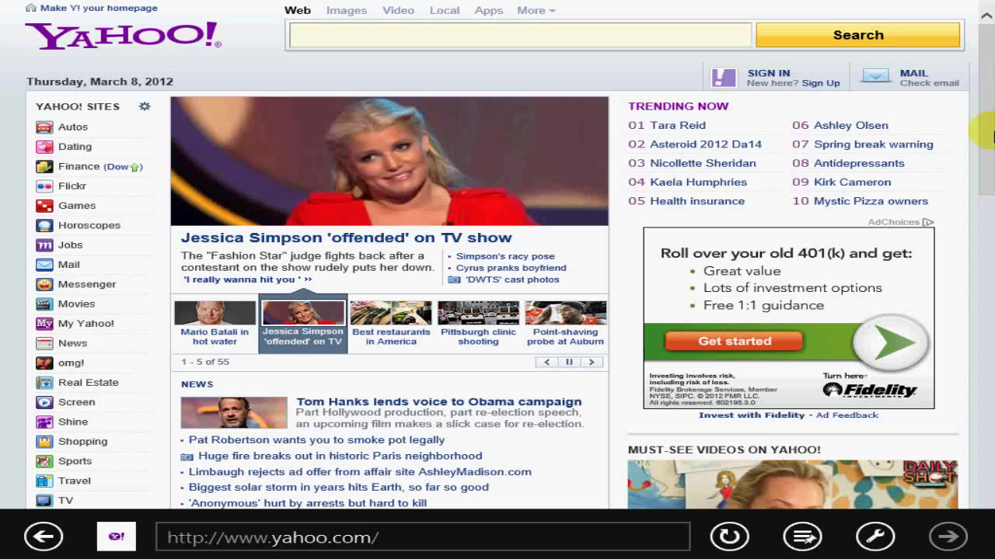
mouse_move(986, 13)
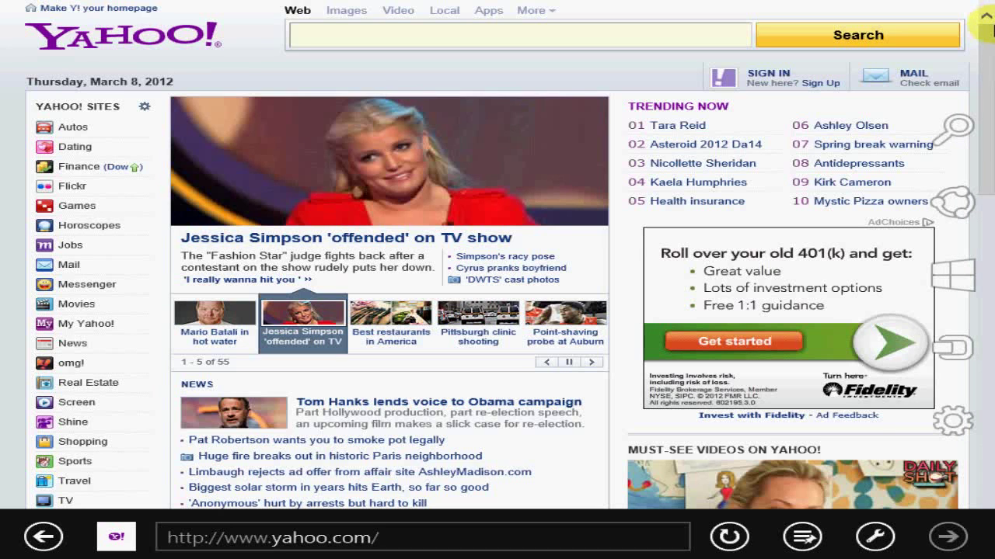
mouse_move(950, 208)
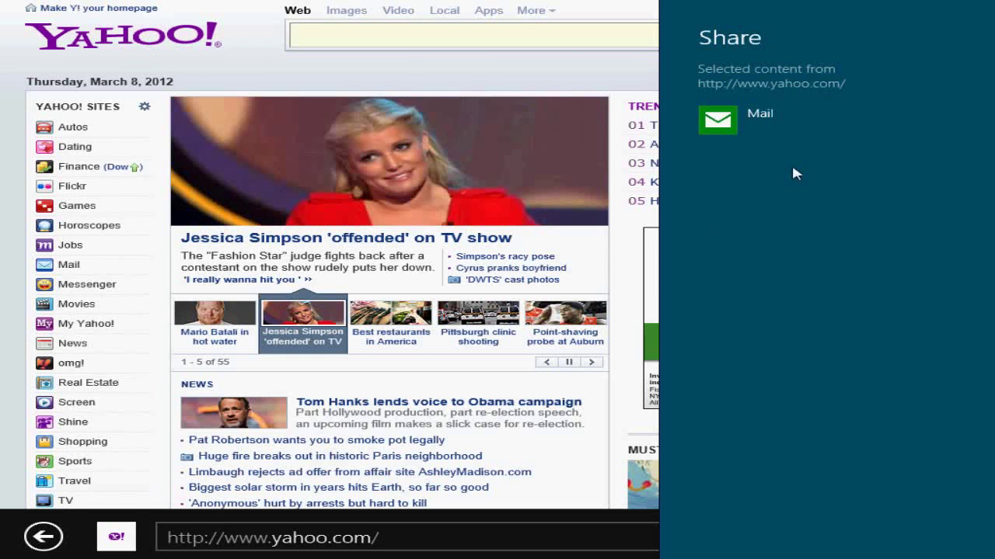
left_click(272, 76)
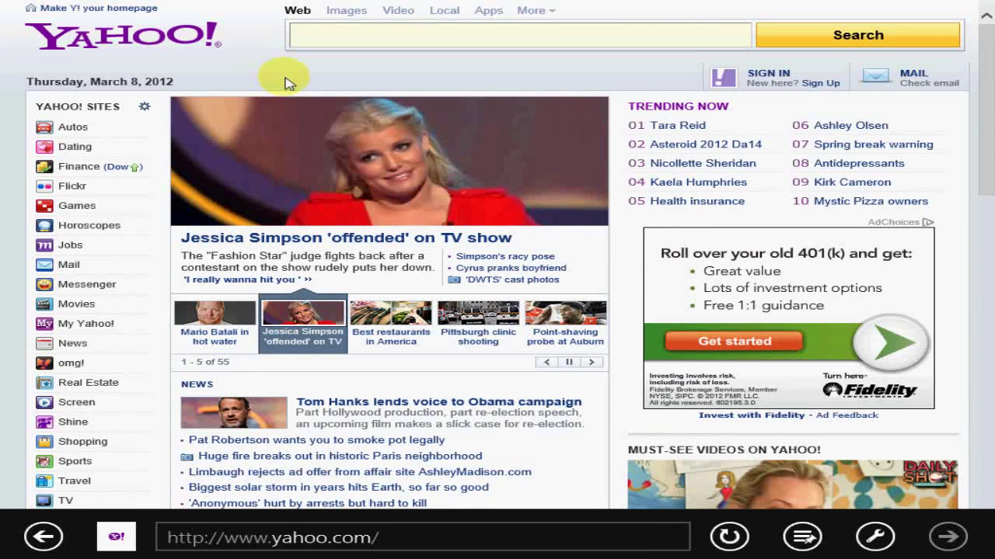
Step: Switch from Internet Explorer back to PC settings using the app switcher
mouse_move(4, 27)
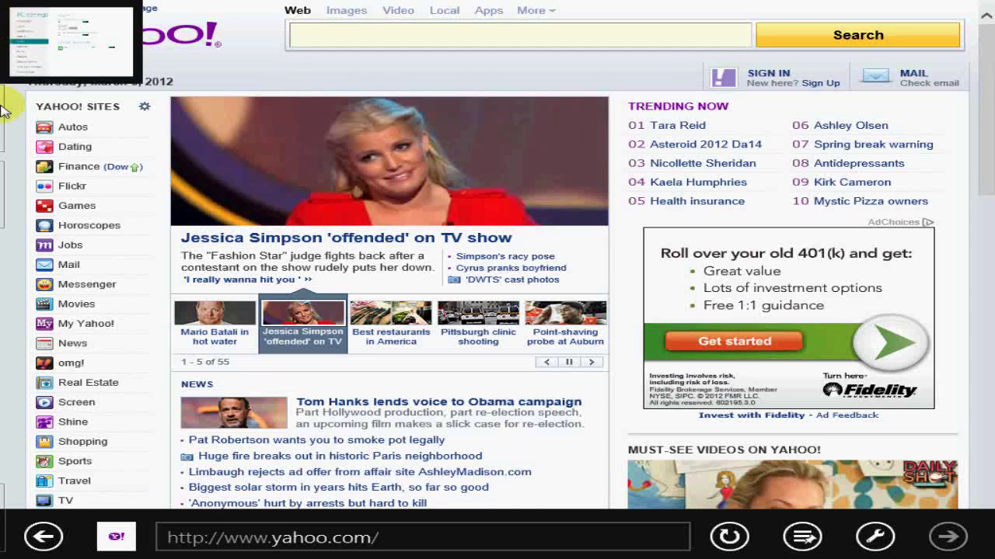
mouse_move(3, 132)
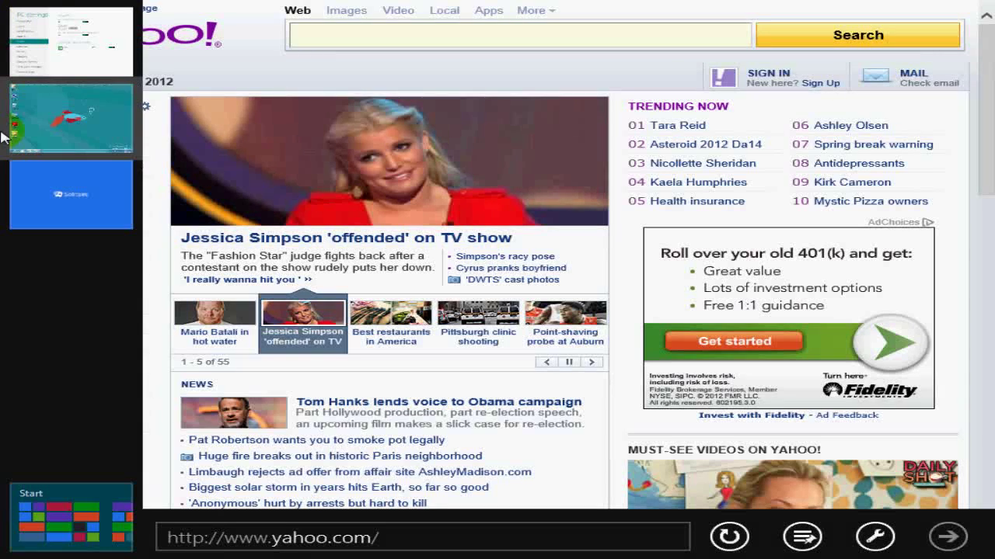
left_click(51, 27)
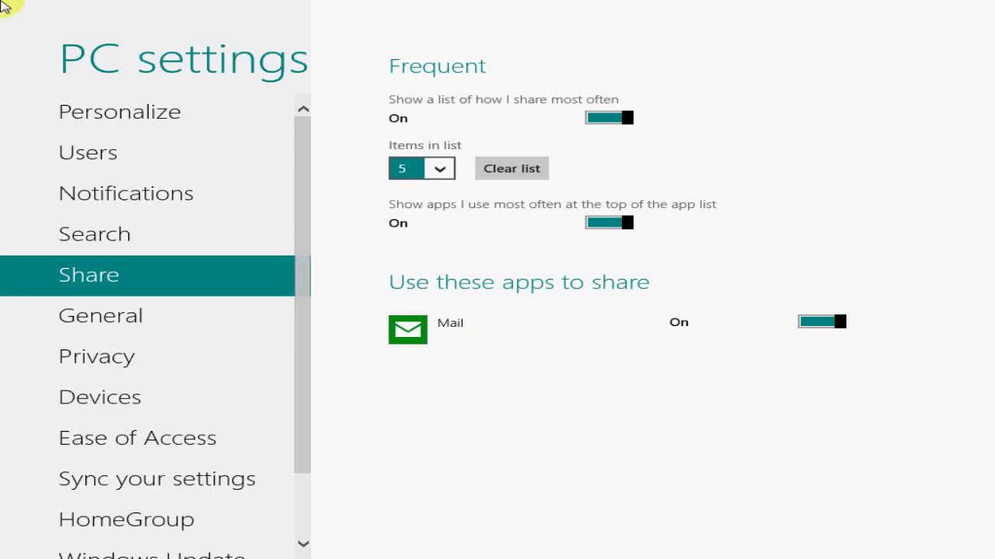
mouse_move(3, 15)
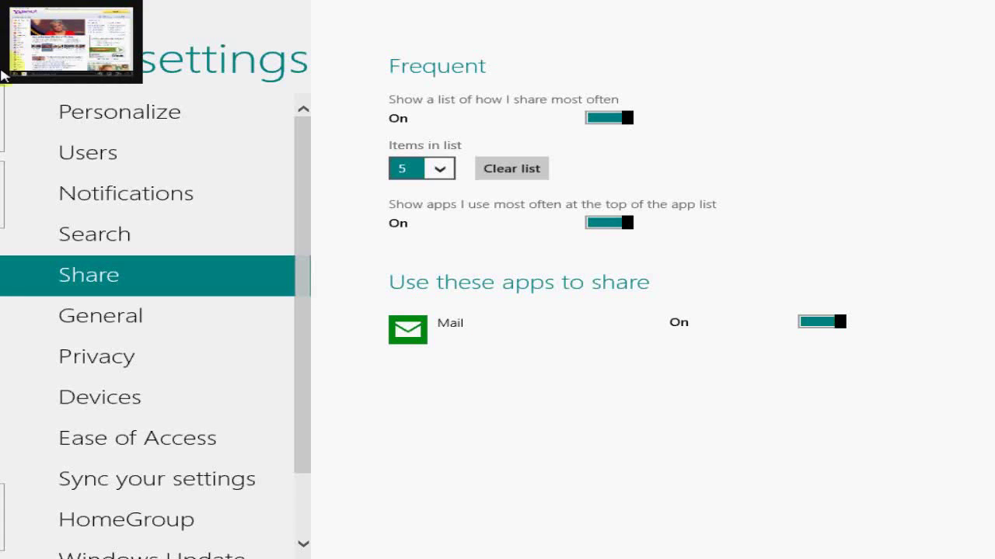
mouse_move(5, 113)
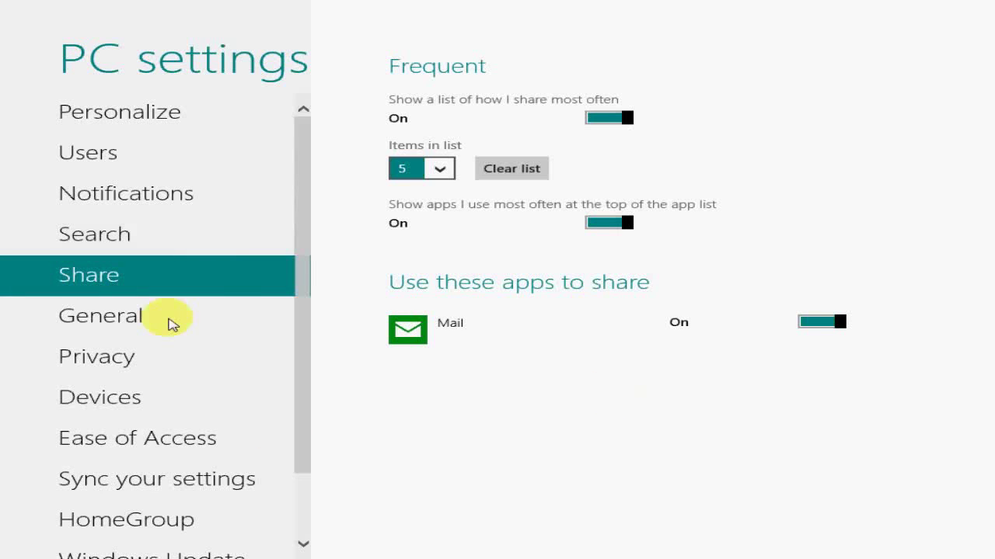
Step: Review General settings down to Advanced startup, then open the Privacy page
left_click(122, 327)
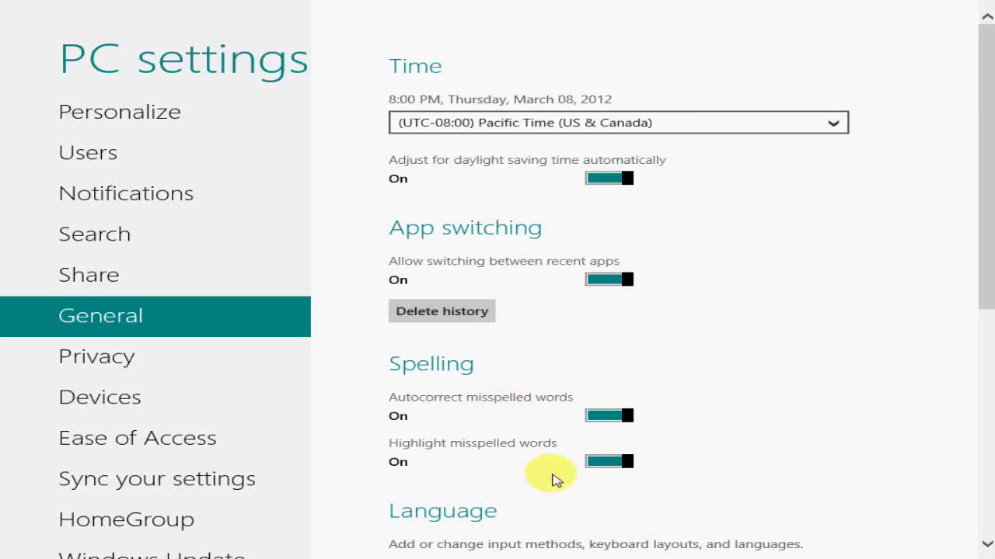
mouse_move(977, 262)
left_mouse_down()
mouse_move(968, 493)
mouse_move(978, 497)
left_mouse_up()
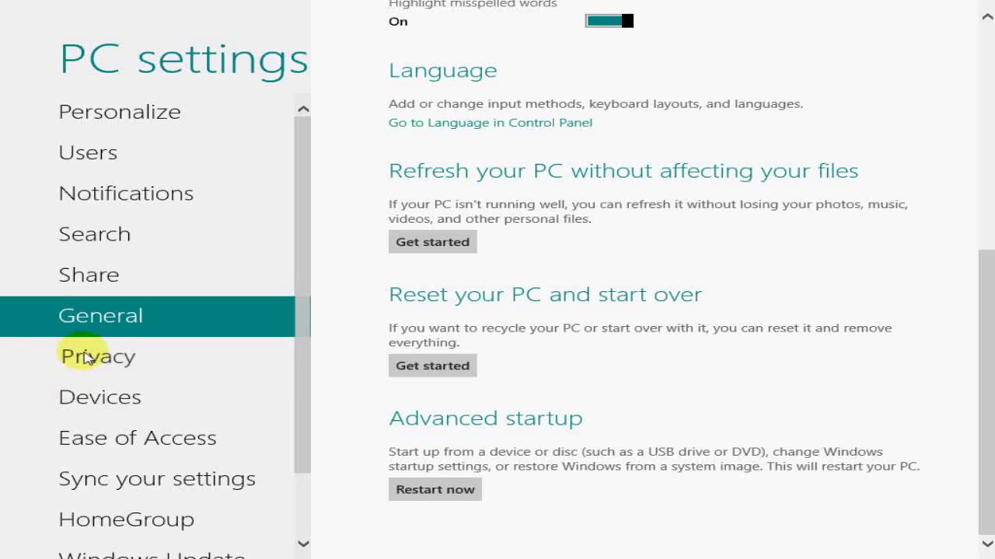
left_click(74, 356)
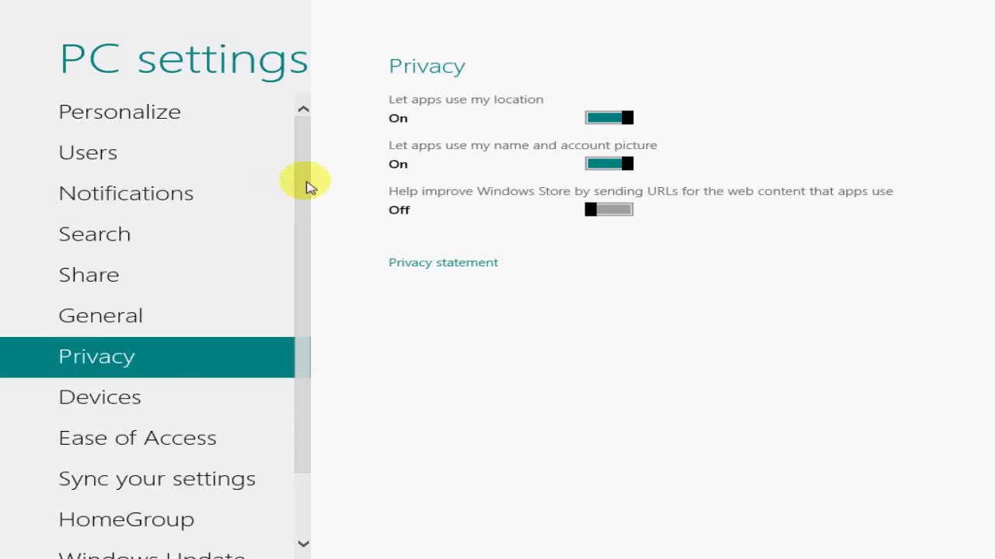
Step: Scroll the category list, view connected Devices, then open Ease of Access
left_click_drag(309, 198, 334, 334)
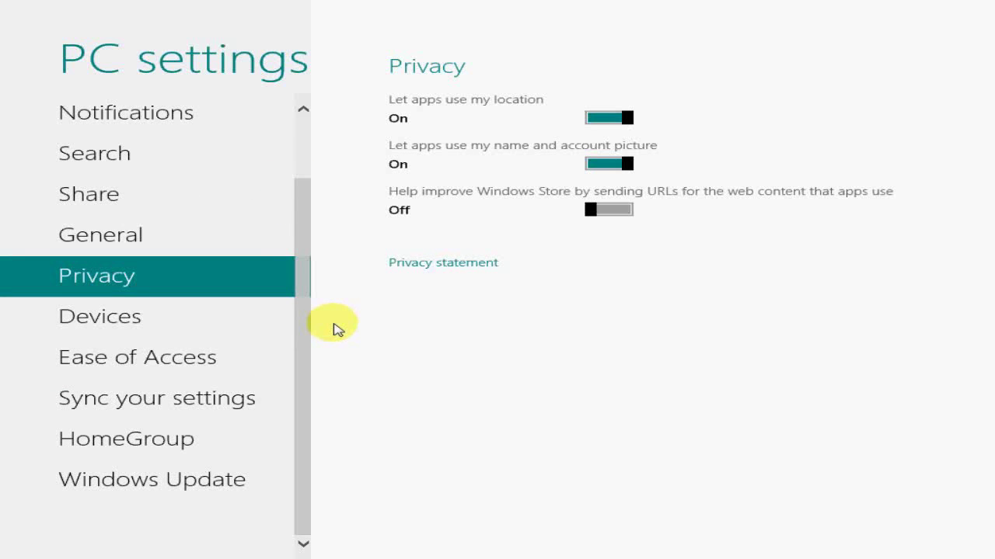
left_click(97, 320)
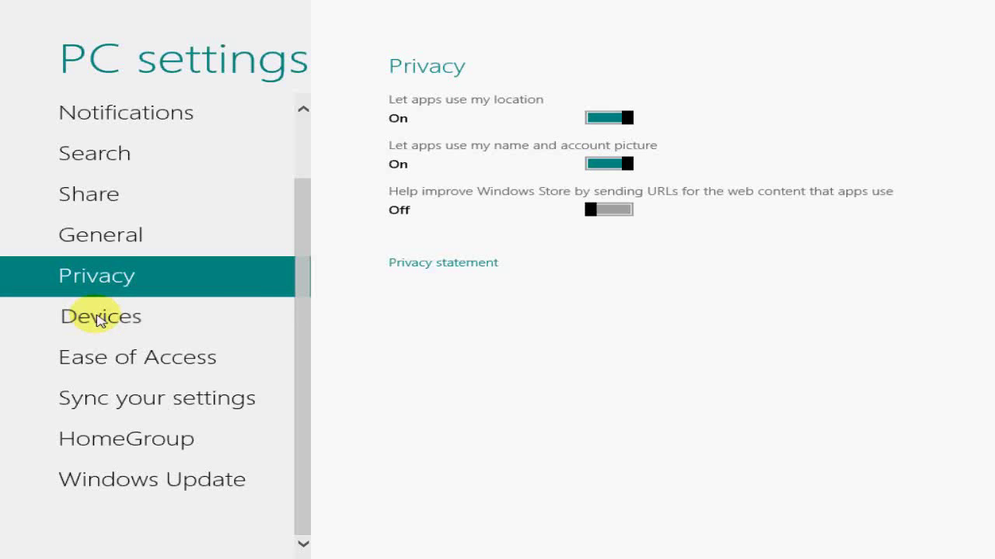
left_click(208, 322)
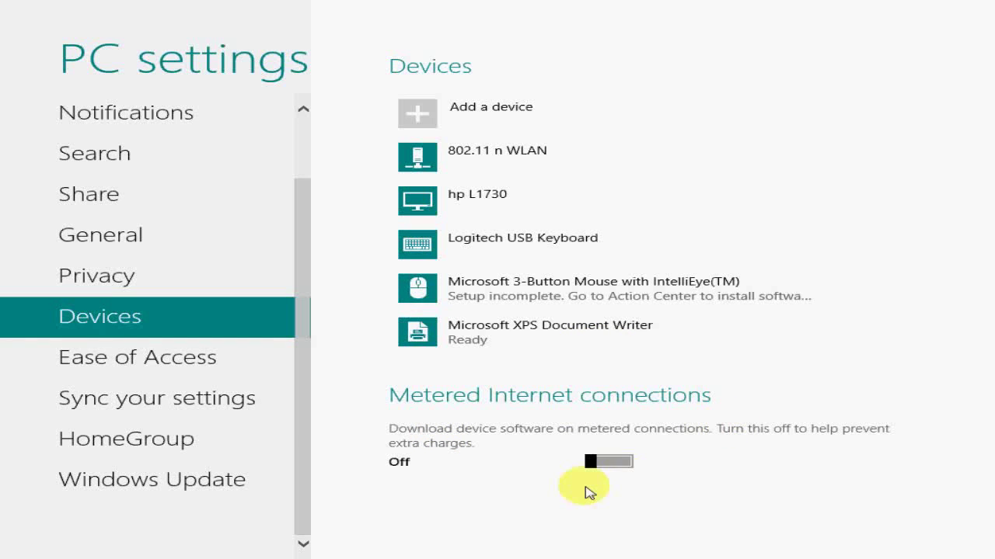
left_click(212, 365)
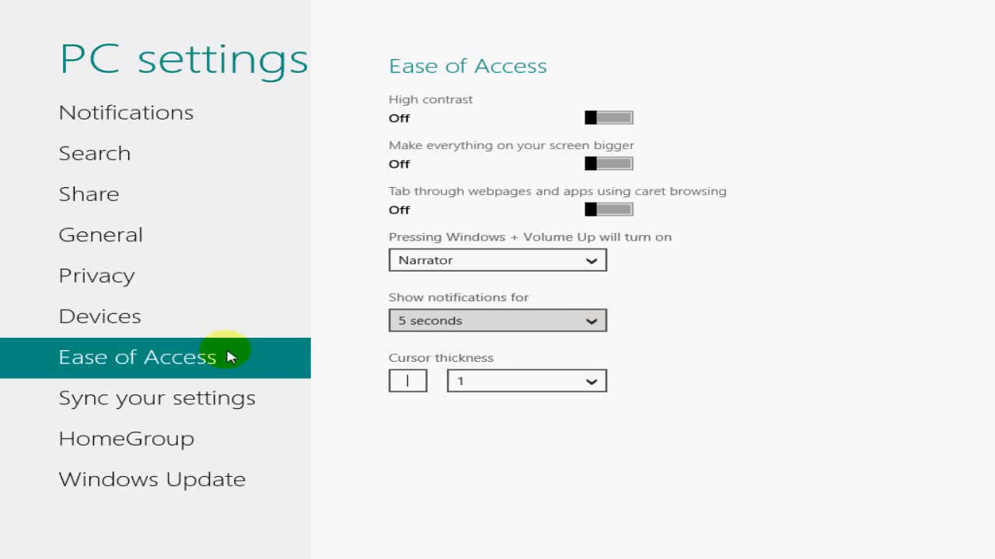
Step: Review the Sync your settings page, then open the HomeGroup page
left_click(204, 401)
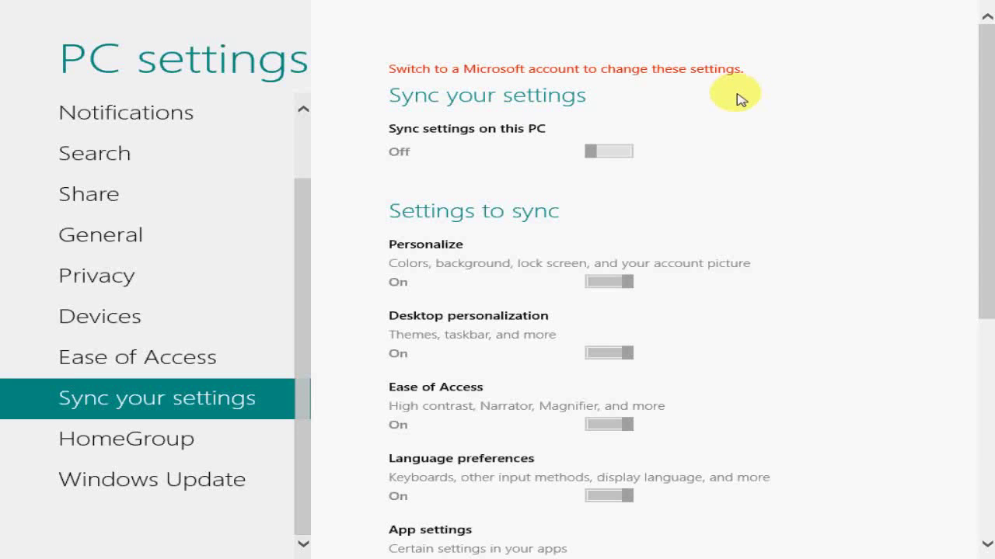
left_click_drag(986, 62, 977, 11)
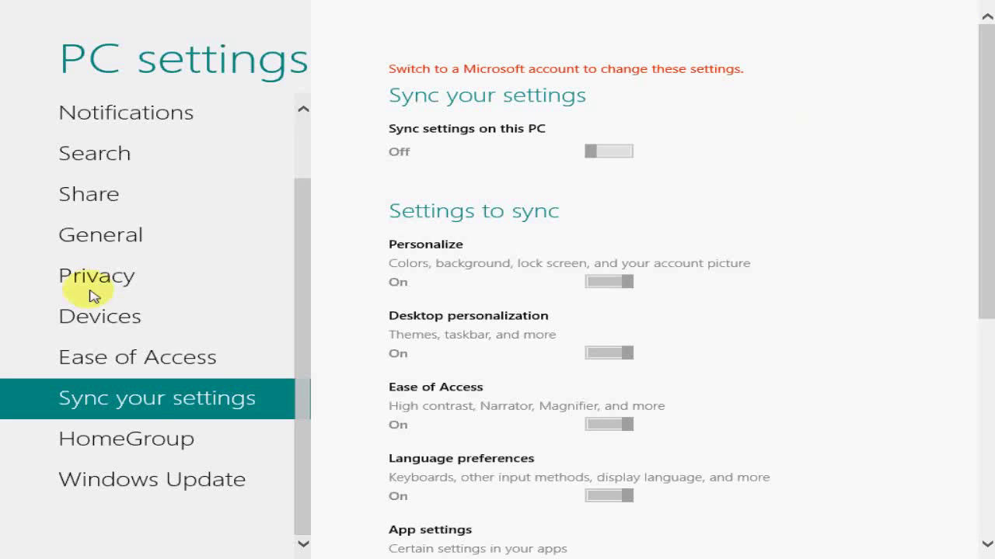
left_click(143, 446)
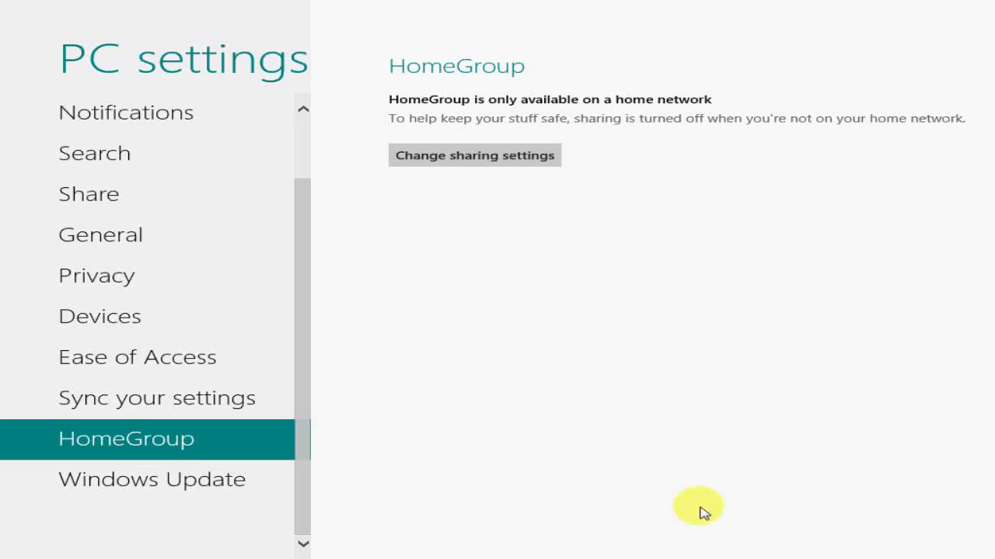
Step: Open the Windows Update page in PC settings
left_click(133, 482)
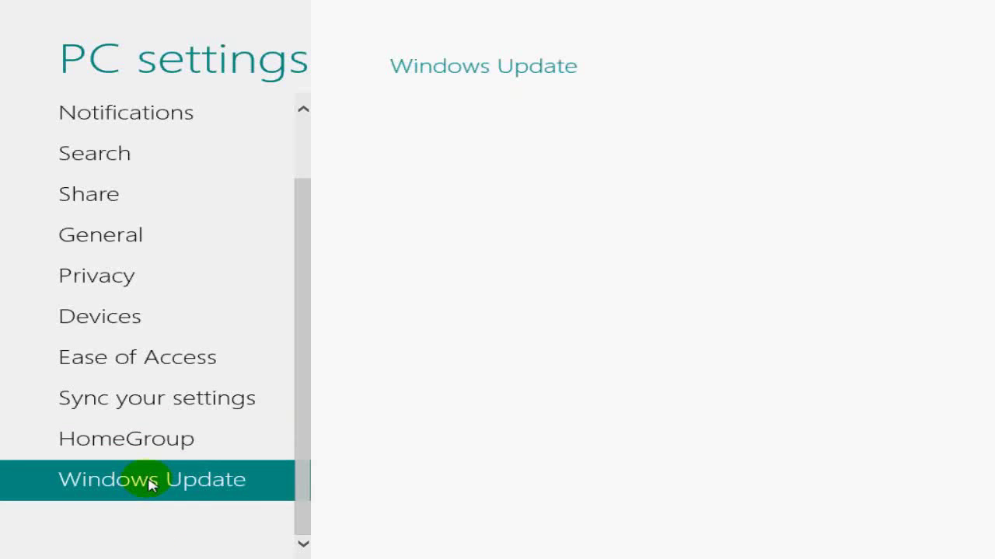